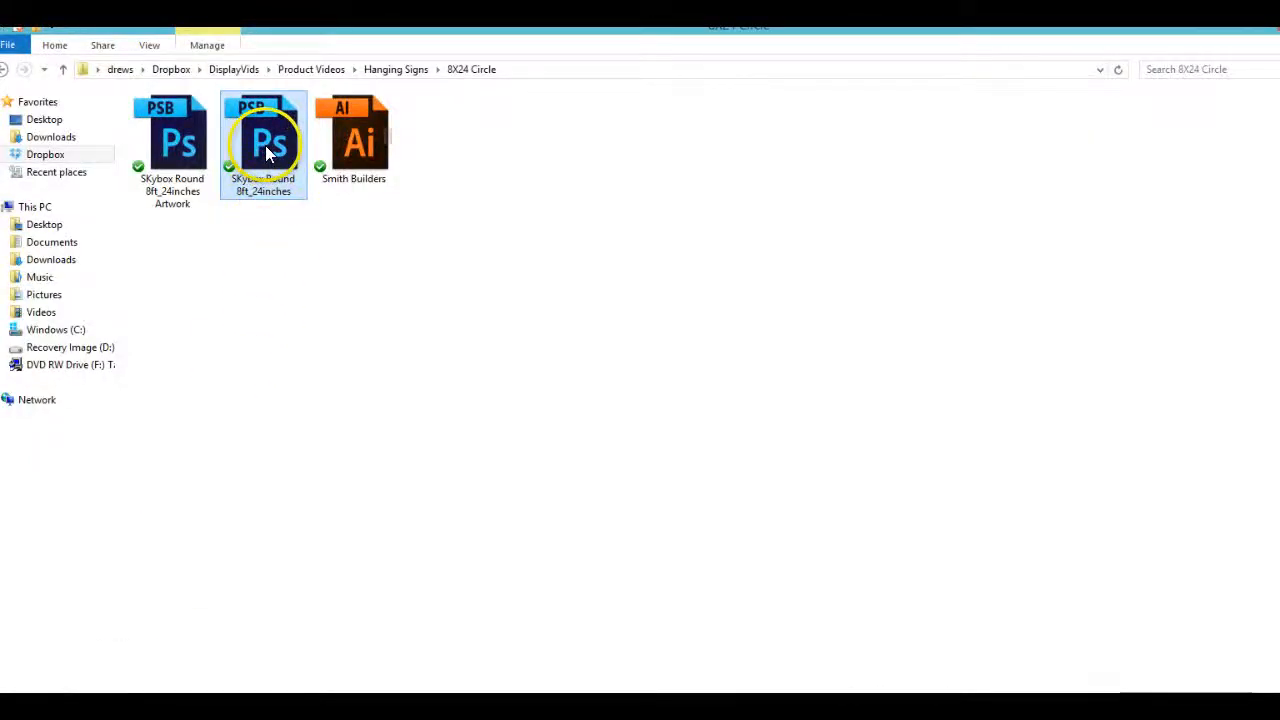
- Open the template file SKybox Round 8ft_24inches from the 8X24 Circle folder in Photoshop
{"action": "left_click_drag", "start_coordinate": [263, 145], "coordinate": [466, 356]}
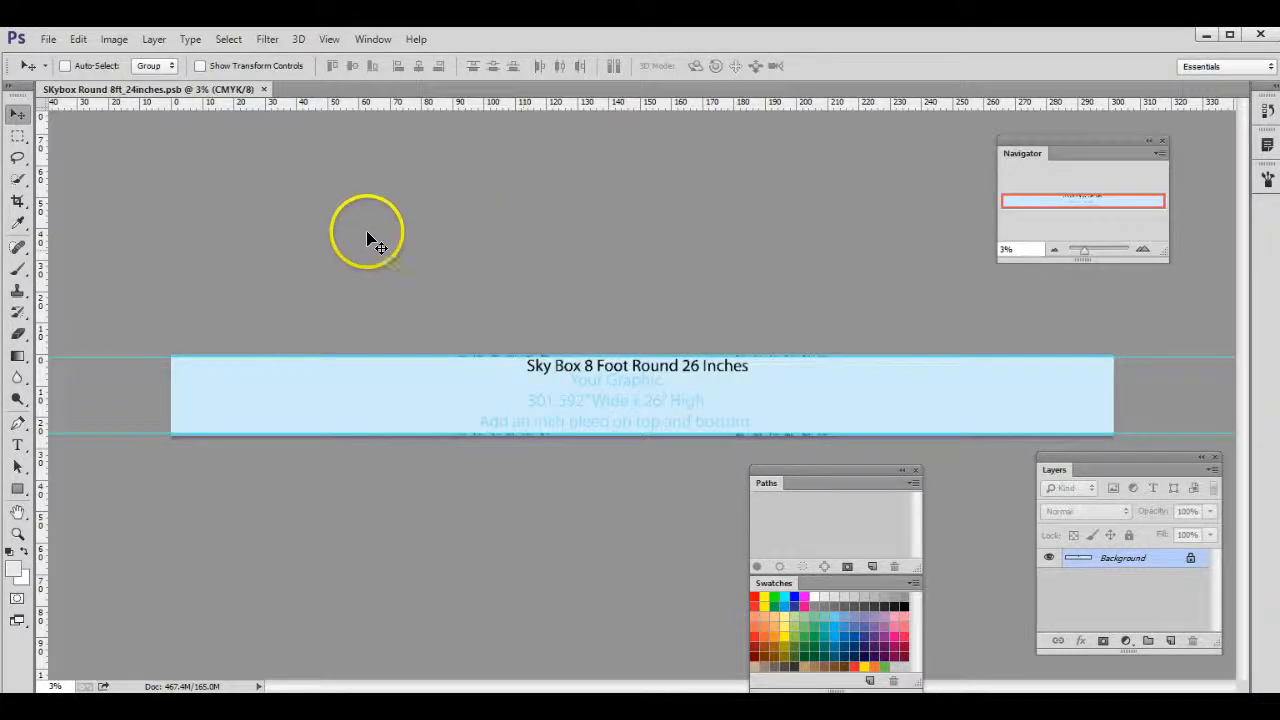
{"action": "left_click", "coordinate": [47, 40]}
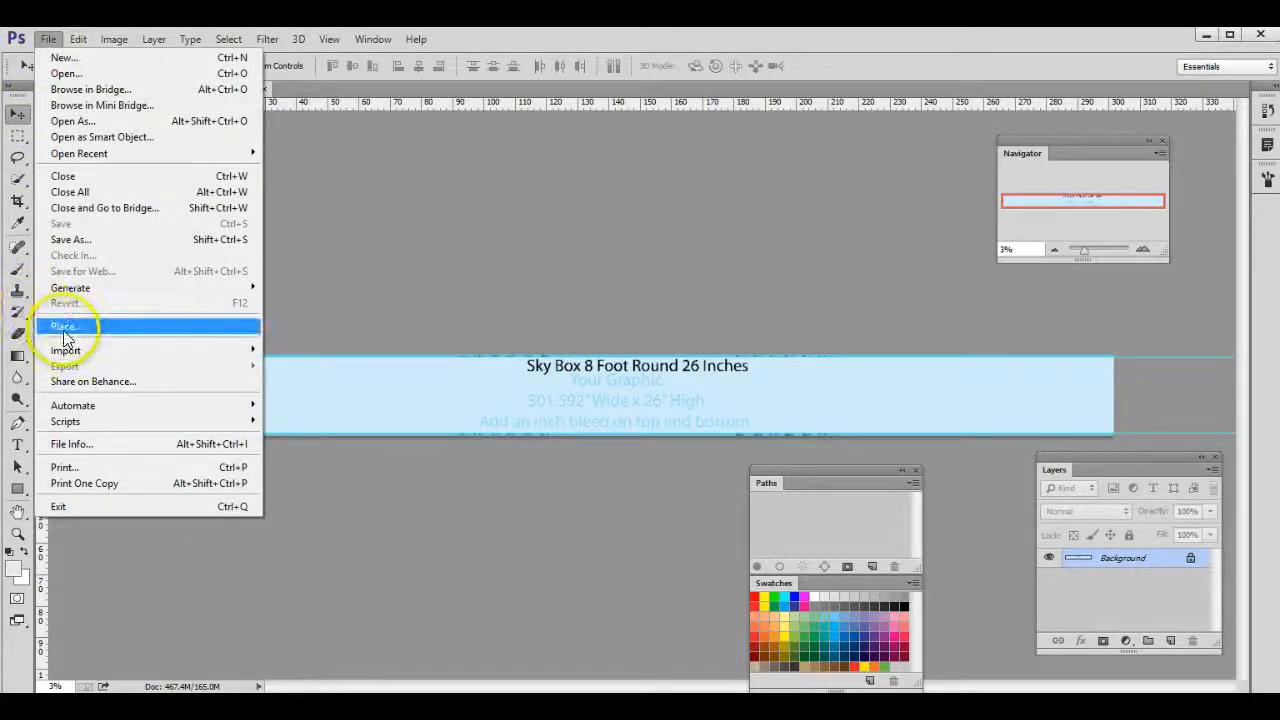
{"action": "left_click", "coordinate": [382, 340]}
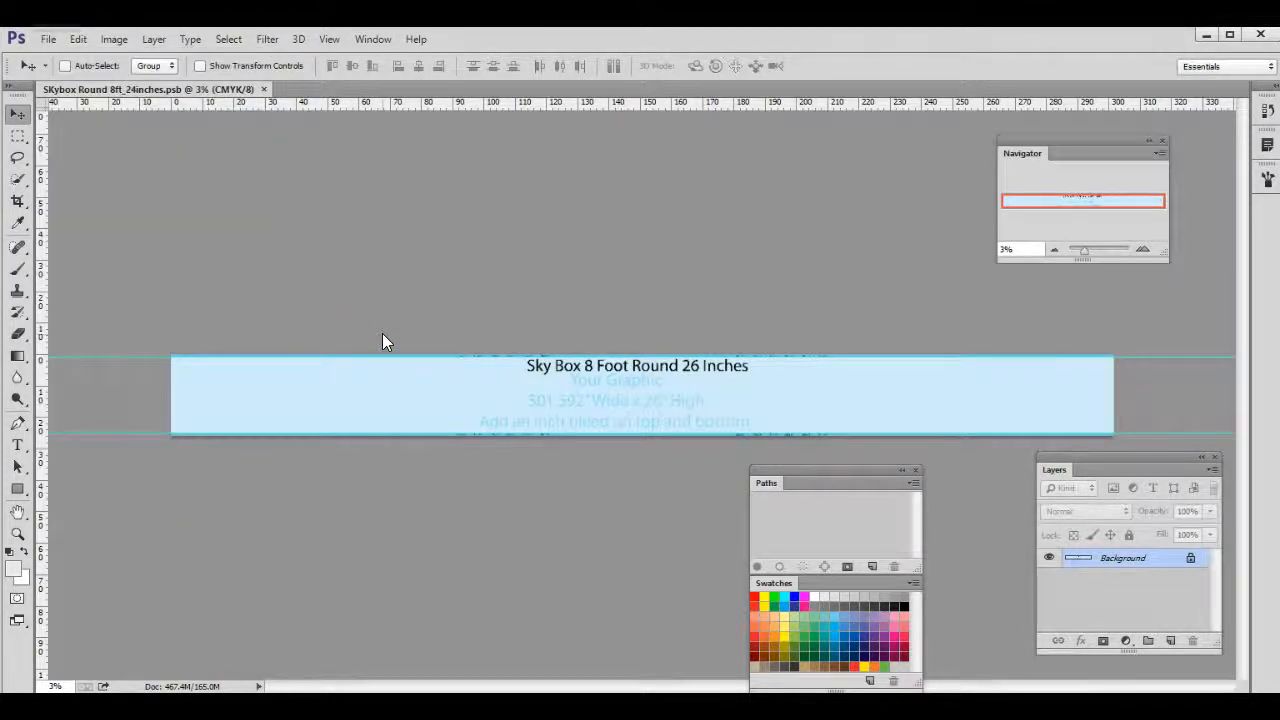
{"action": "left_click", "coordinate": [1108, 563]}
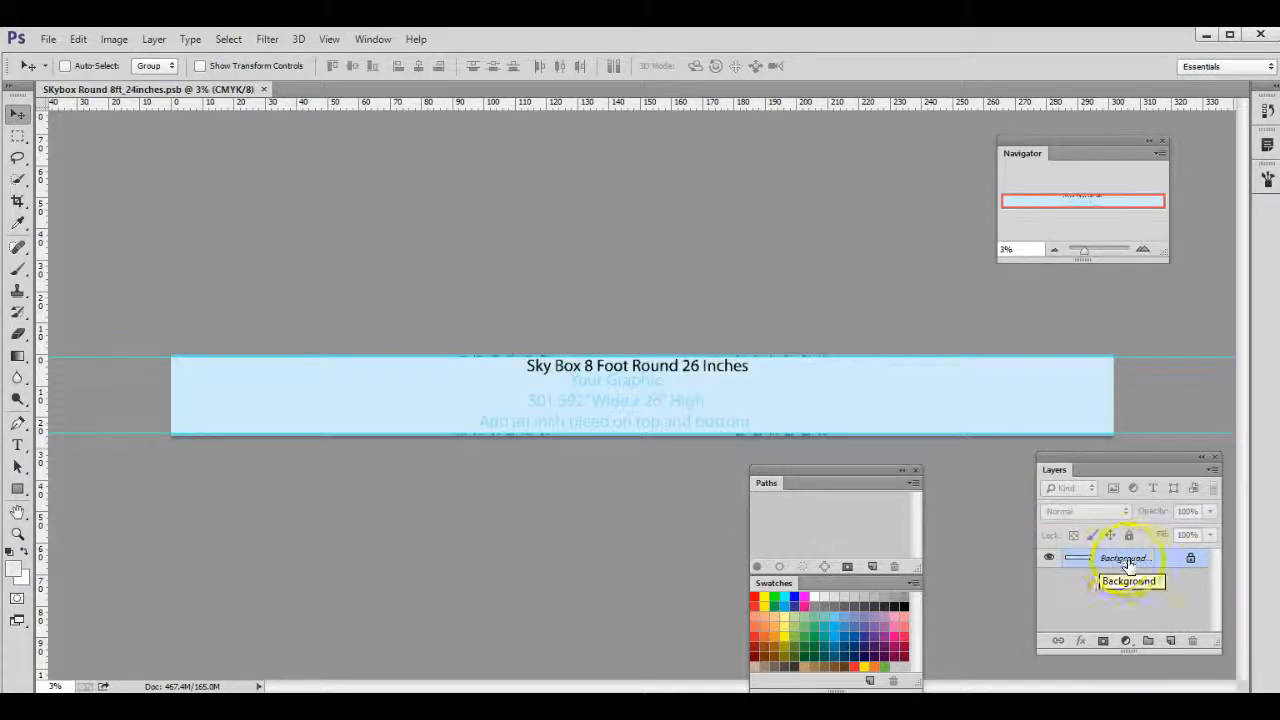
{"action": "left_click_drag", "start_coordinate": [1128, 565], "coordinate": [1139, 566]}
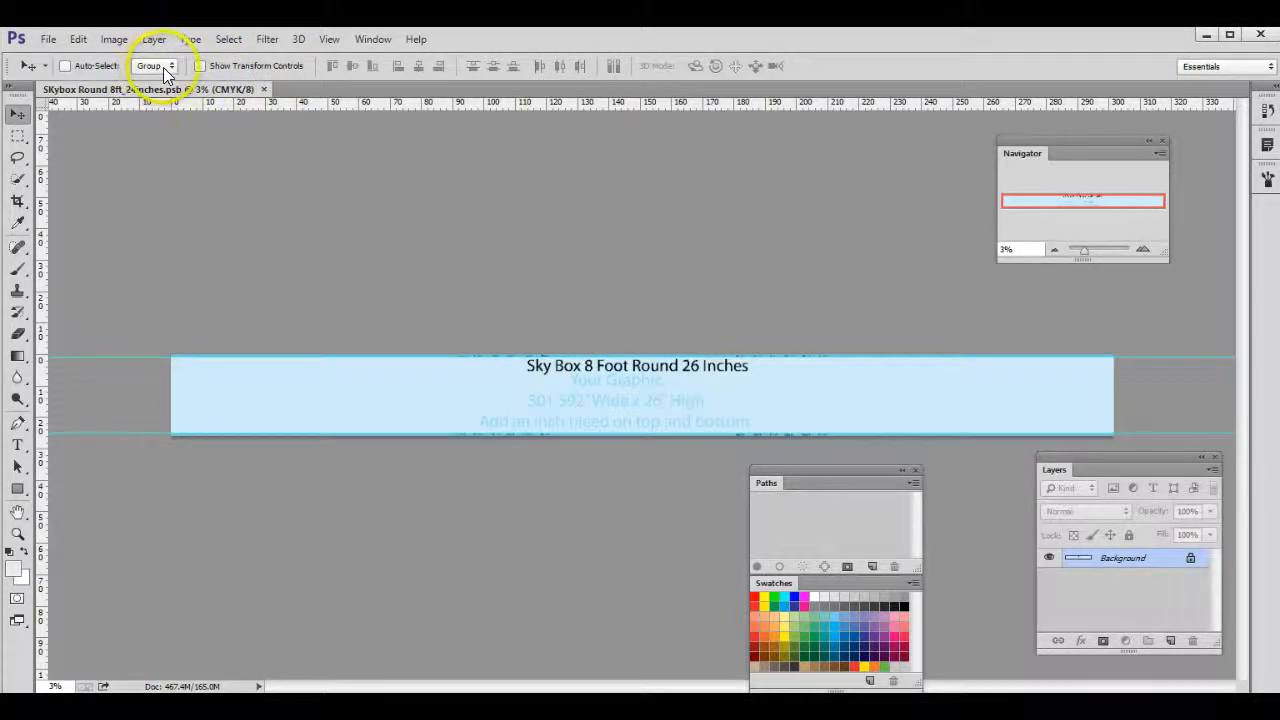
- Check that the template's color mode is CMYK Color at 8 bits per channel
{"action": "left_click", "coordinate": [114, 40]}
{"action": "mouse_move", "coordinate": [124, 58]}
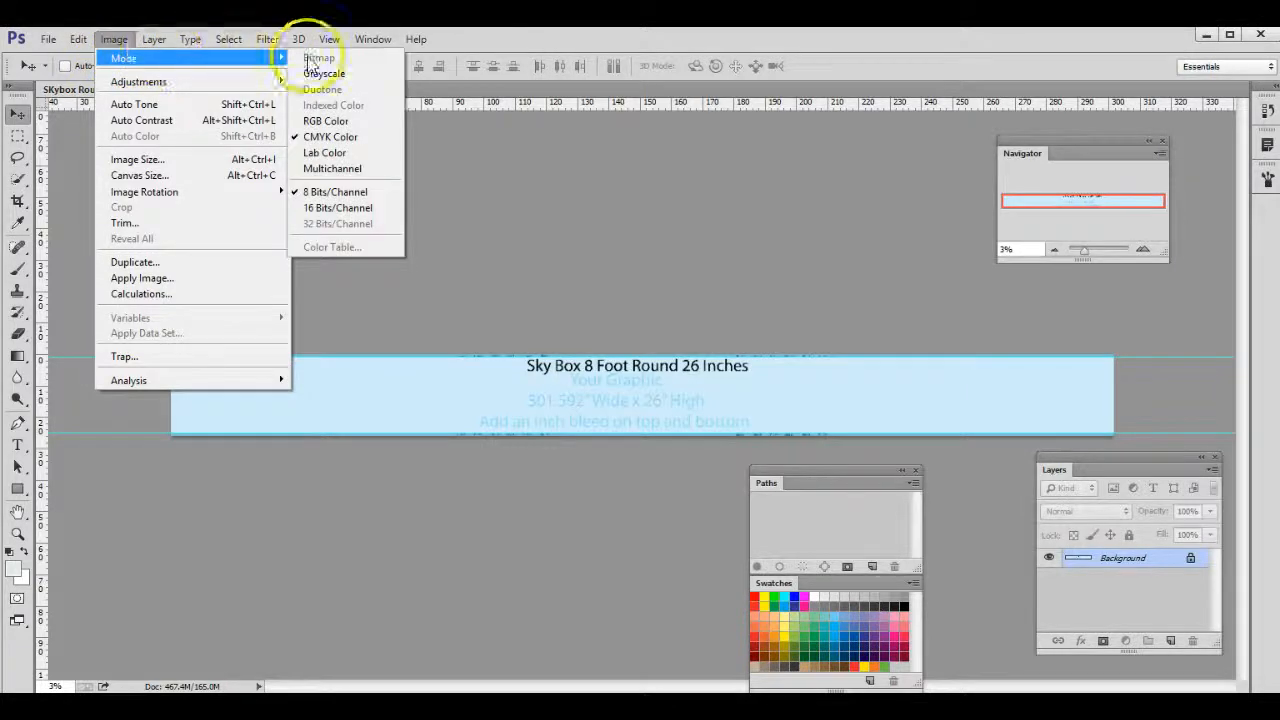
{"action": "left_click", "coordinate": [329, 138]}
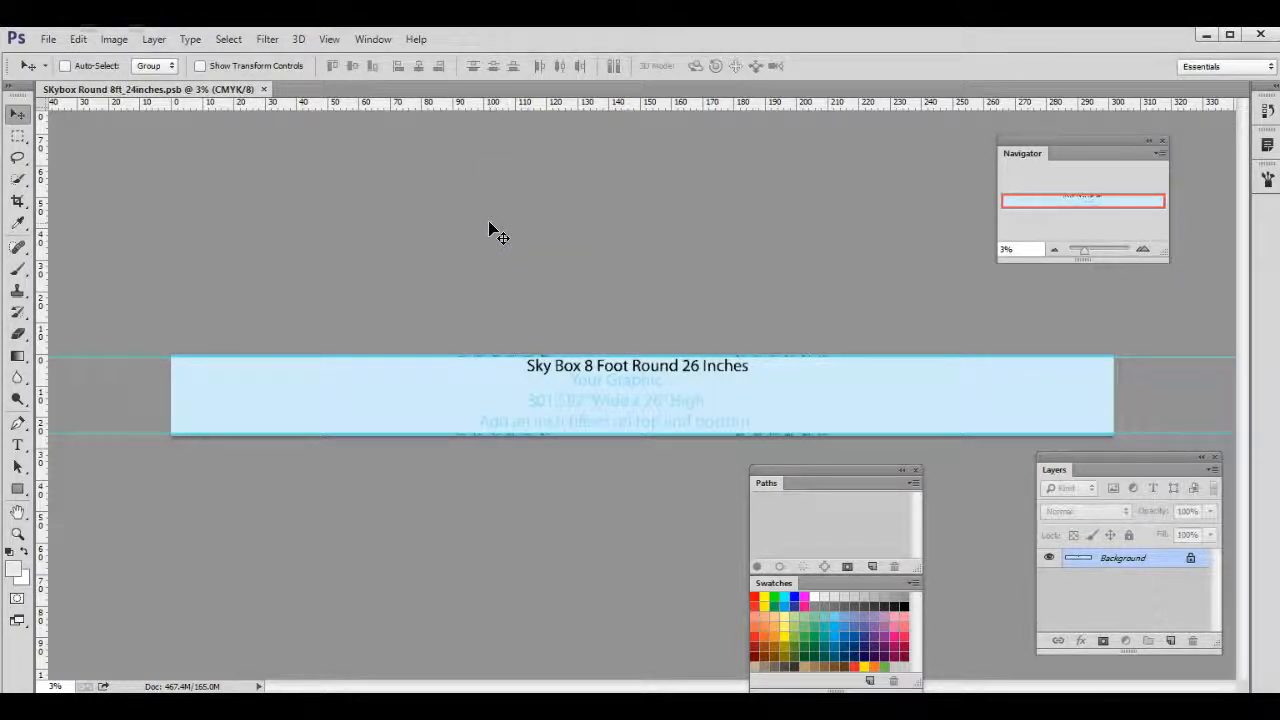
- Place page 1 of the Smith Builders Illustrator file into the template, cropped to the Media Box
{"action": "left_click", "coordinate": [47, 39]}
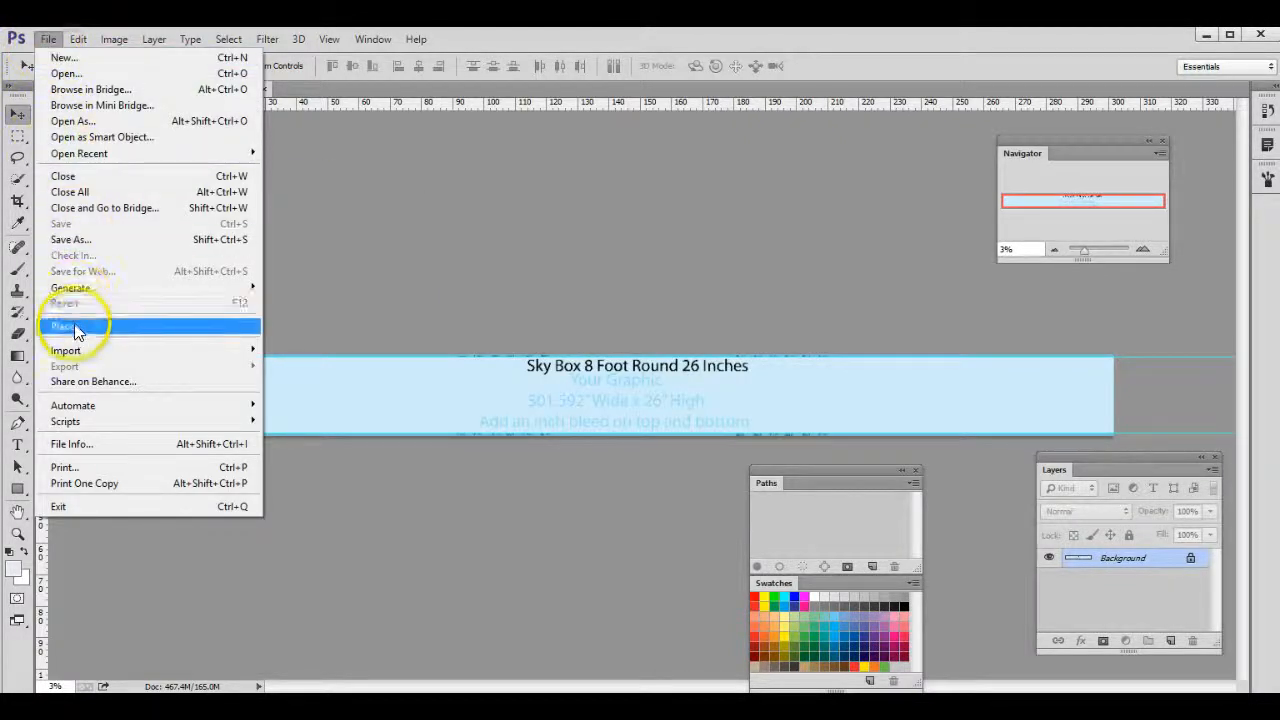
{"action": "left_click", "coordinate": [77, 330]}
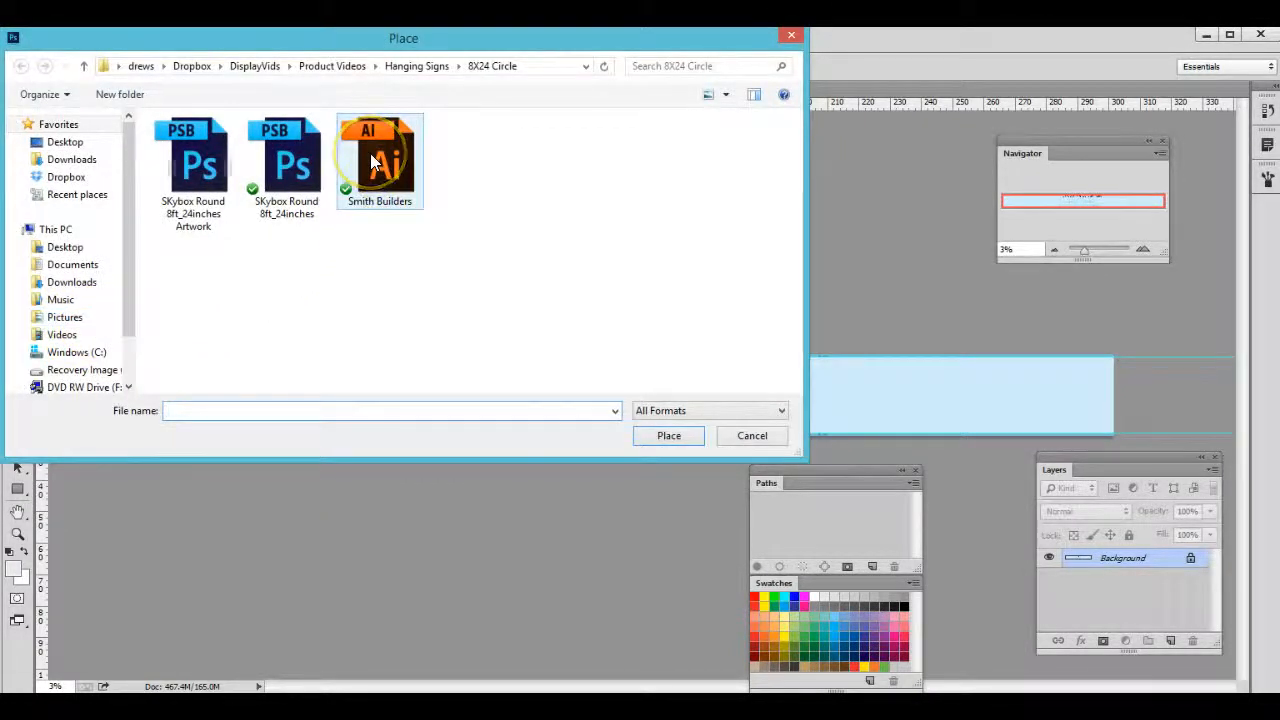
{"action": "double_click", "coordinate": [376, 160]}
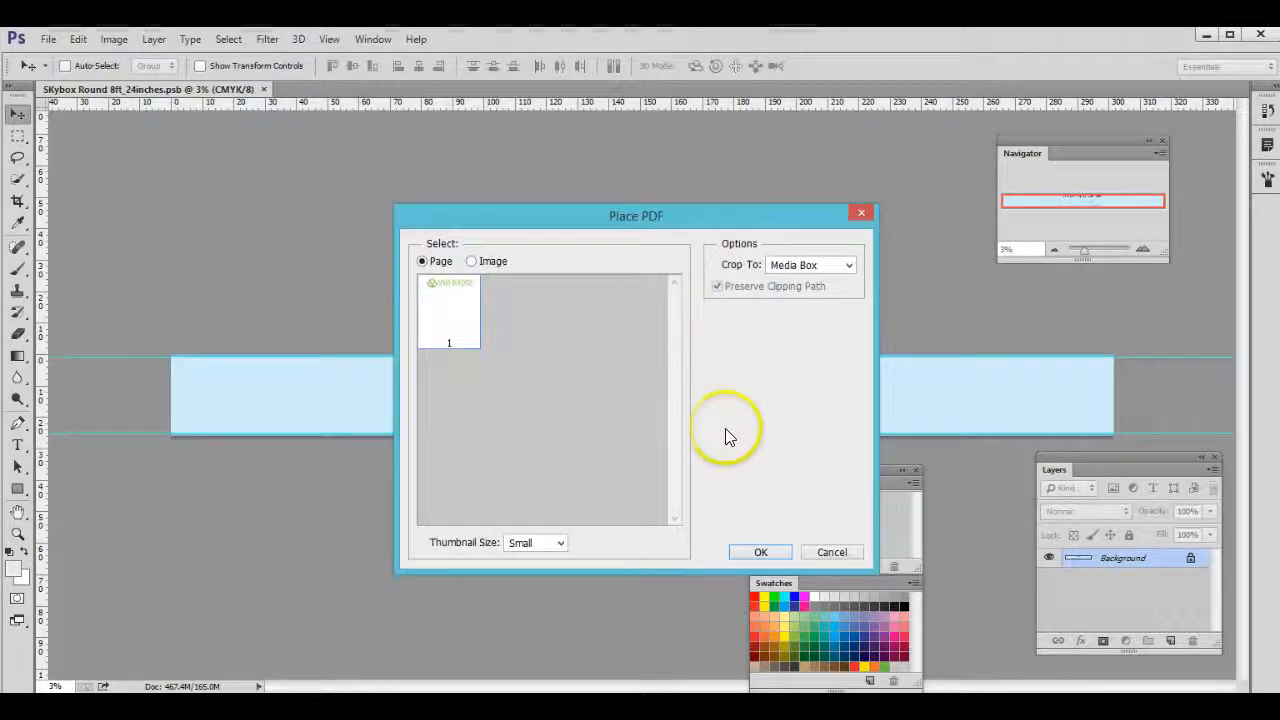
{"action": "left_click", "coordinate": [760, 550]}
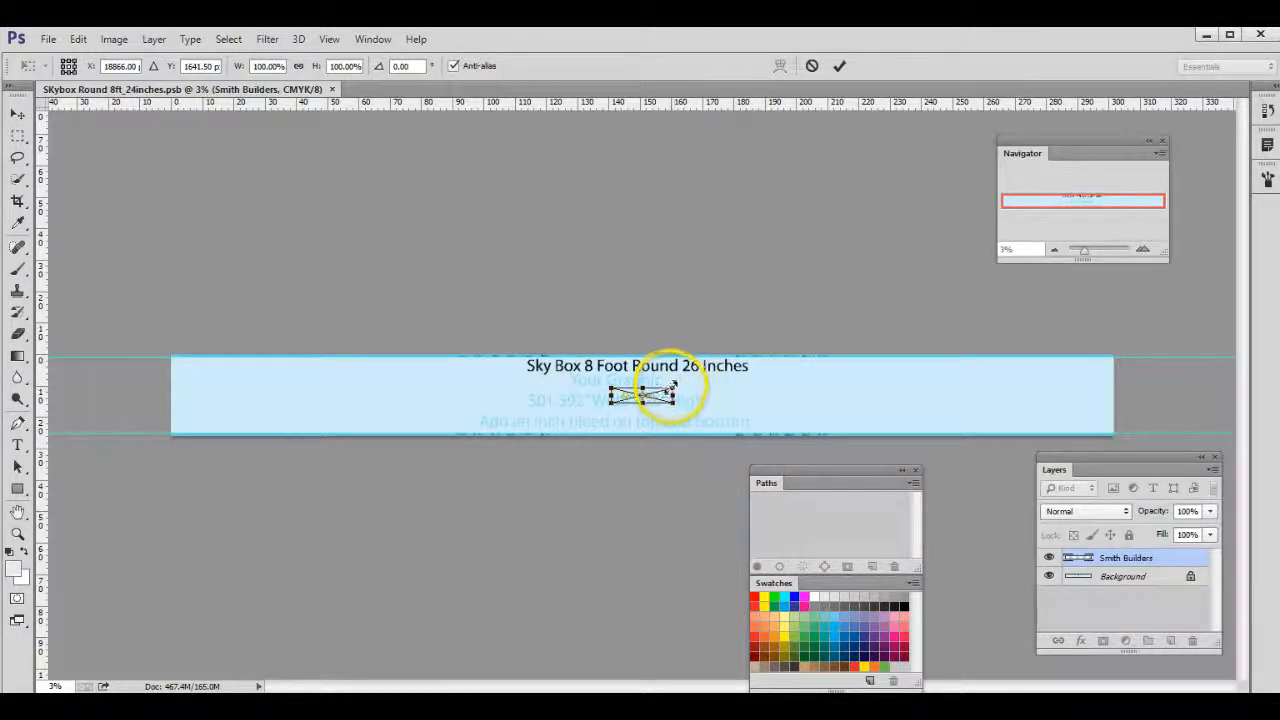
- Scale the placed Smith Builders logo to about 536%, position it at the banner's left end and commit the placement
{"action": "left_click_drag", "start_coordinate": [673, 387], "coordinate": [865, 445]}
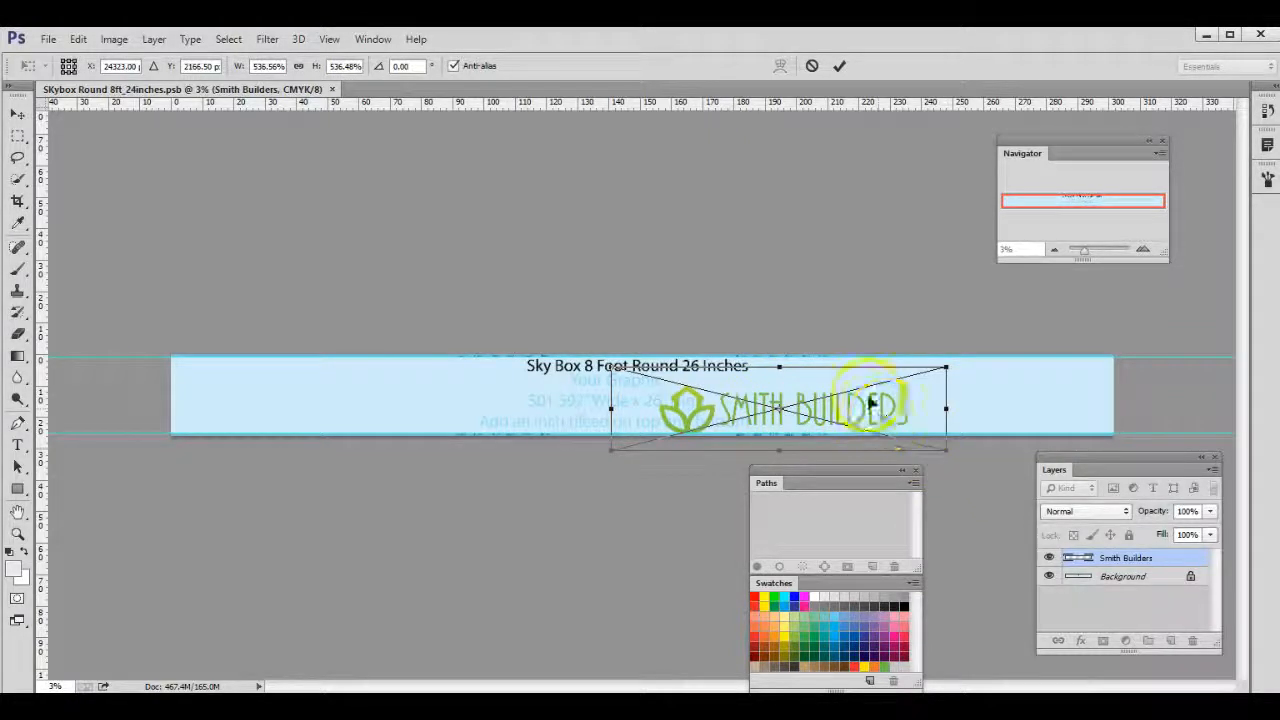
{"action": "left_click_drag", "start_coordinate": [878, 411], "coordinate": [426, 394]}
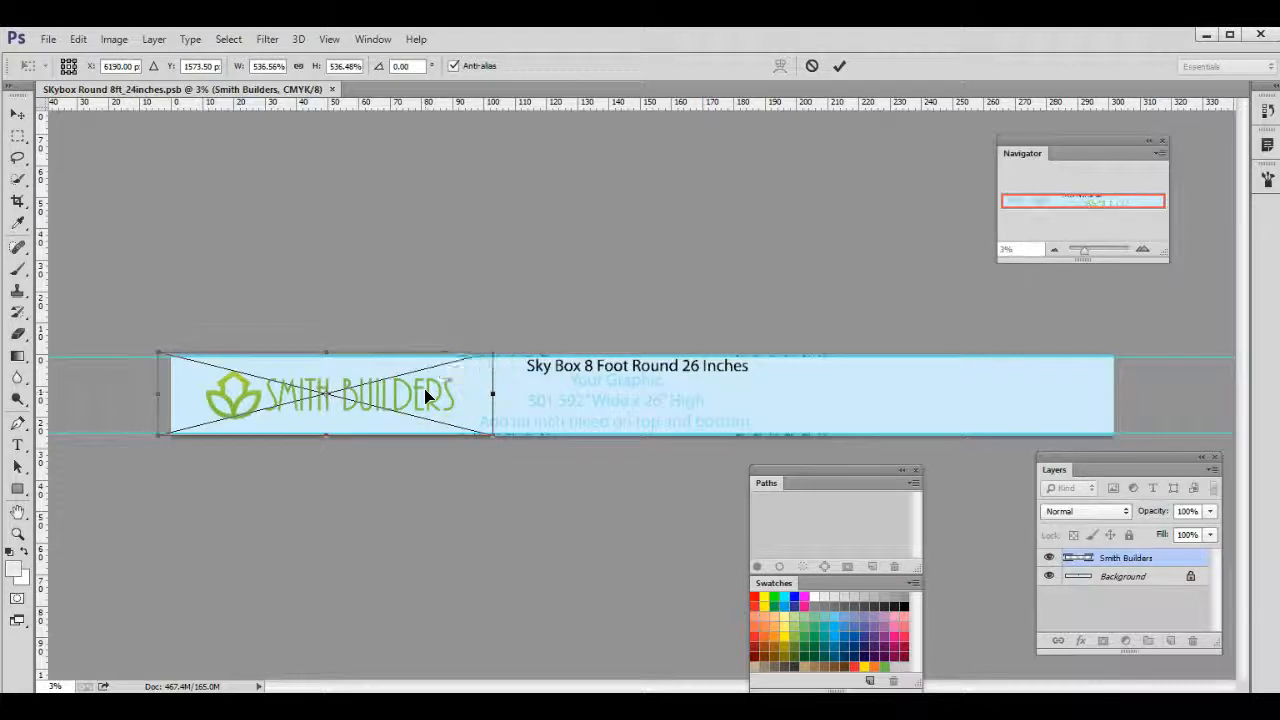
{"action": "right_click", "coordinate": [426, 394]}
{"action": "left_click", "coordinate": [464, 405]}
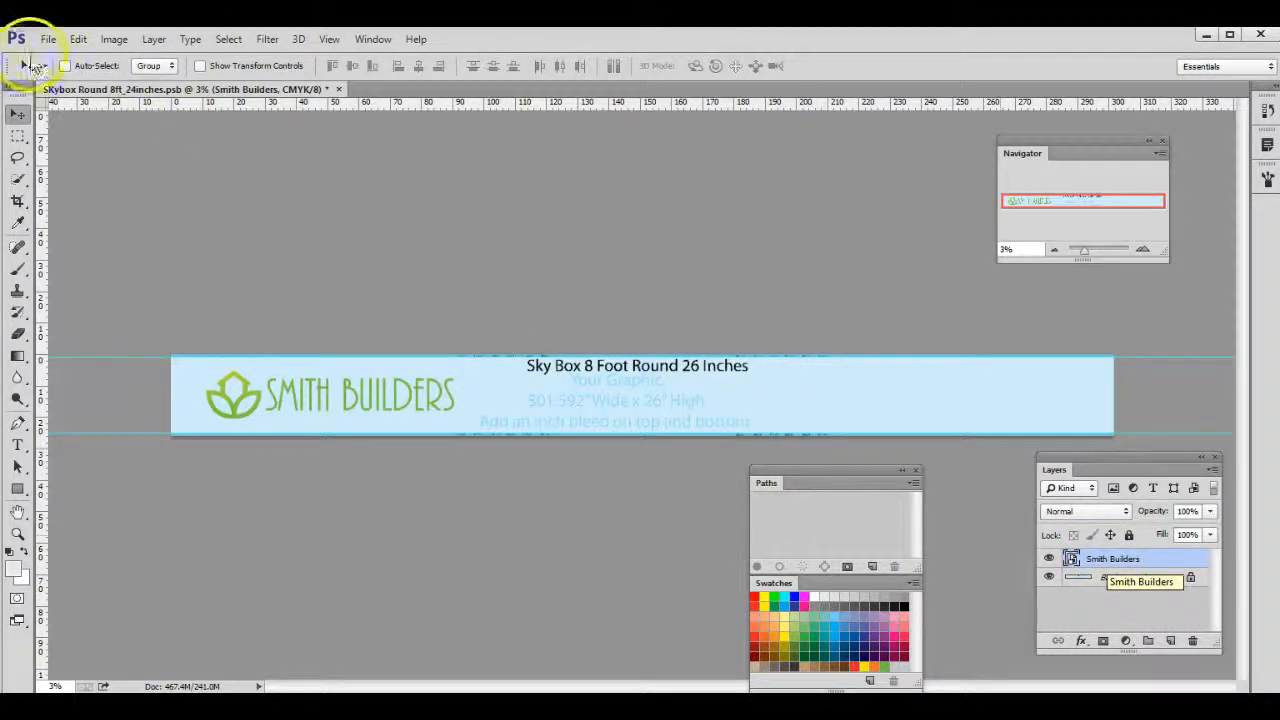
- Duplicate the Smith Builders layer and position the copy near the middle of the banner
{"action": "right_click", "coordinate": [1118, 562]}
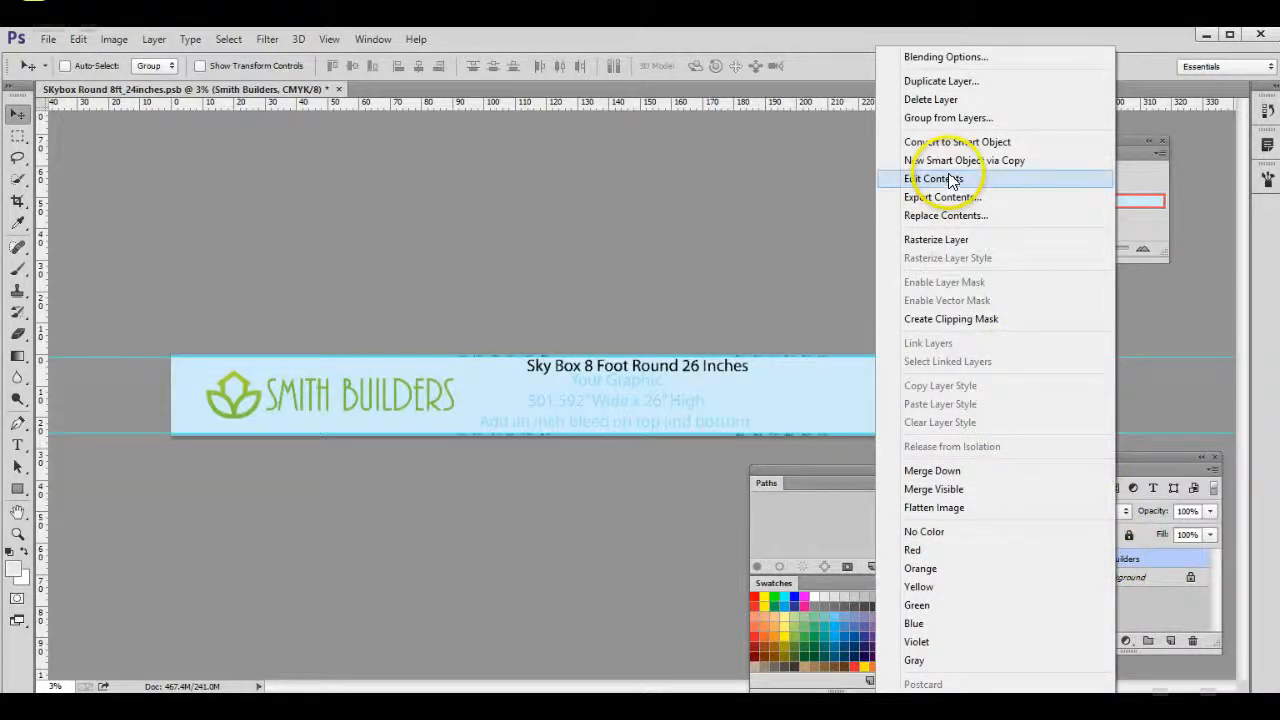
{"action": "left_click", "coordinate": [940, 81]}
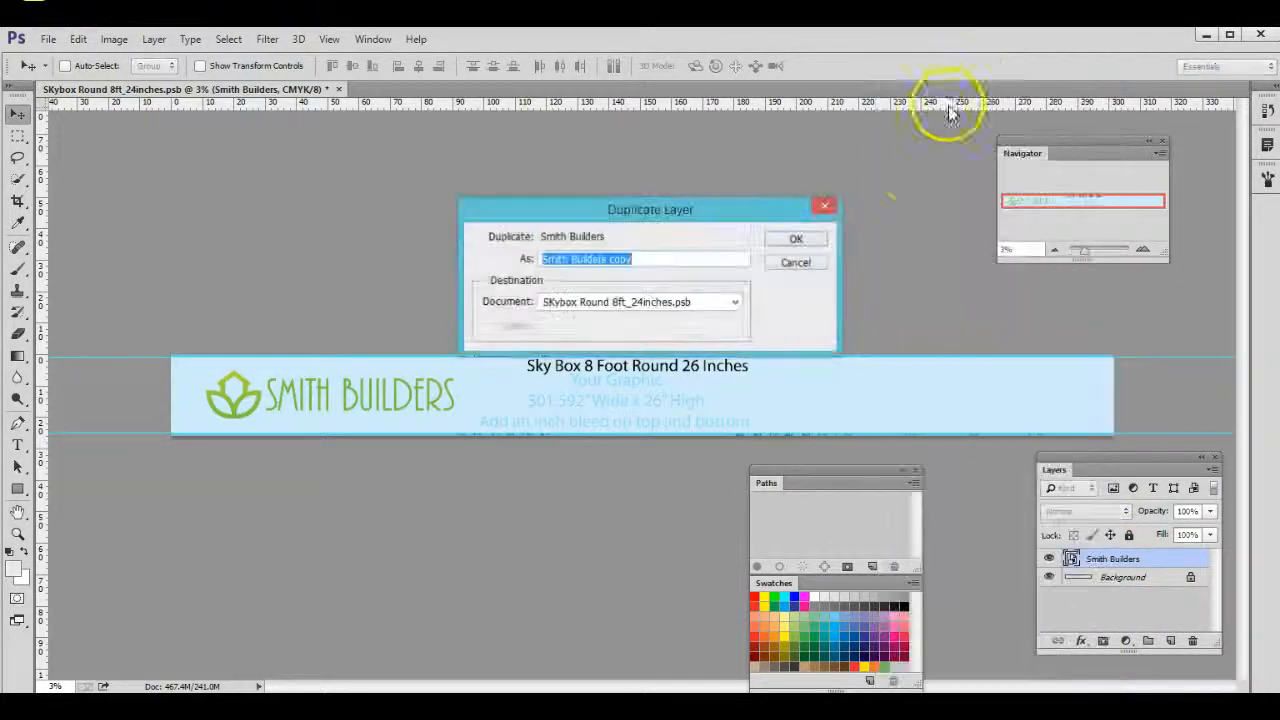
{"action": "left_click", "coordinate": [796, 240]}
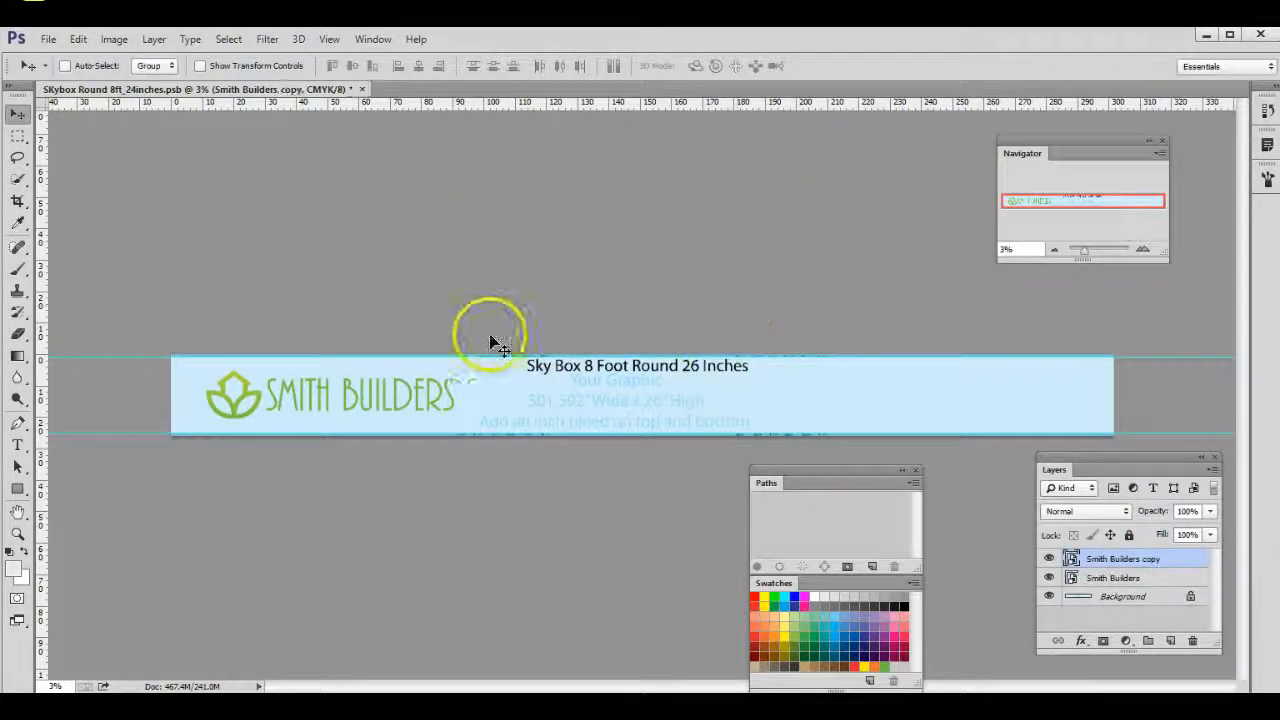
{"action": "left_click_drag", "start_coordinate": [271, 377], "coordinate": [662, 398]}
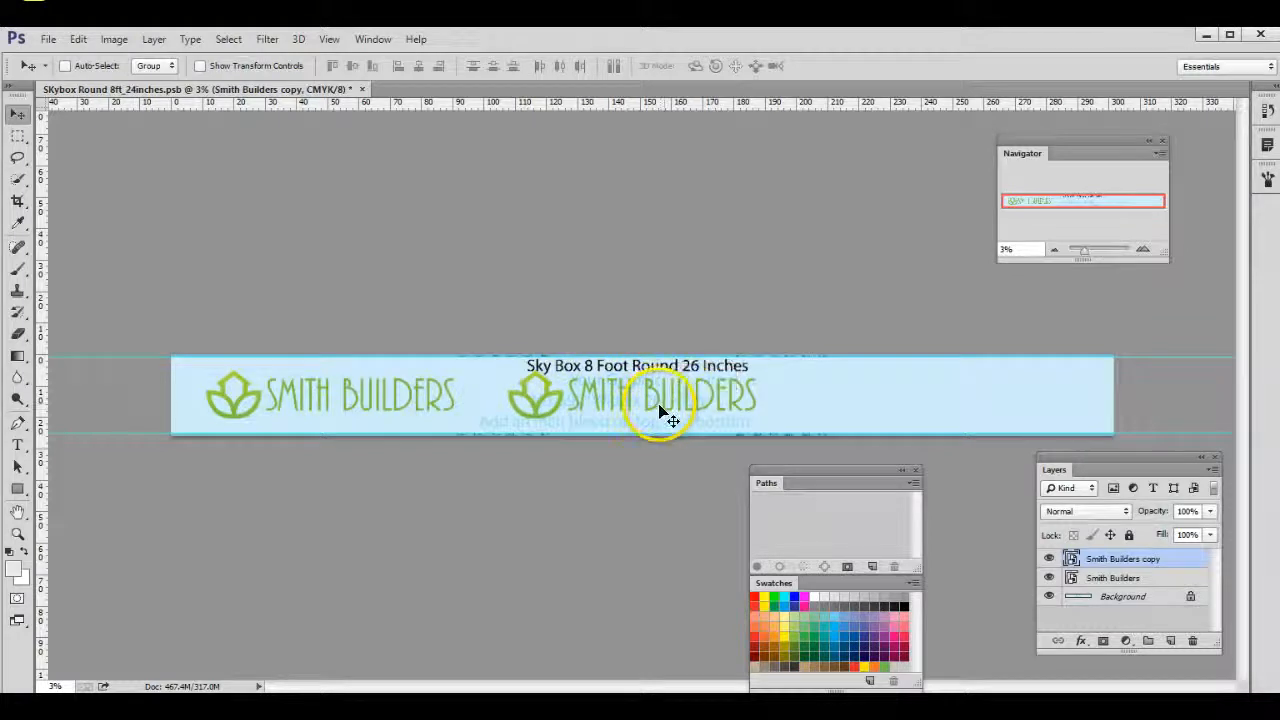
- Duplicate the middle logo's layer and position the new copy at the banner's right end, keeping the logos evenly spaced
{"action": "right_click", "coordinate": [1103, 565]}
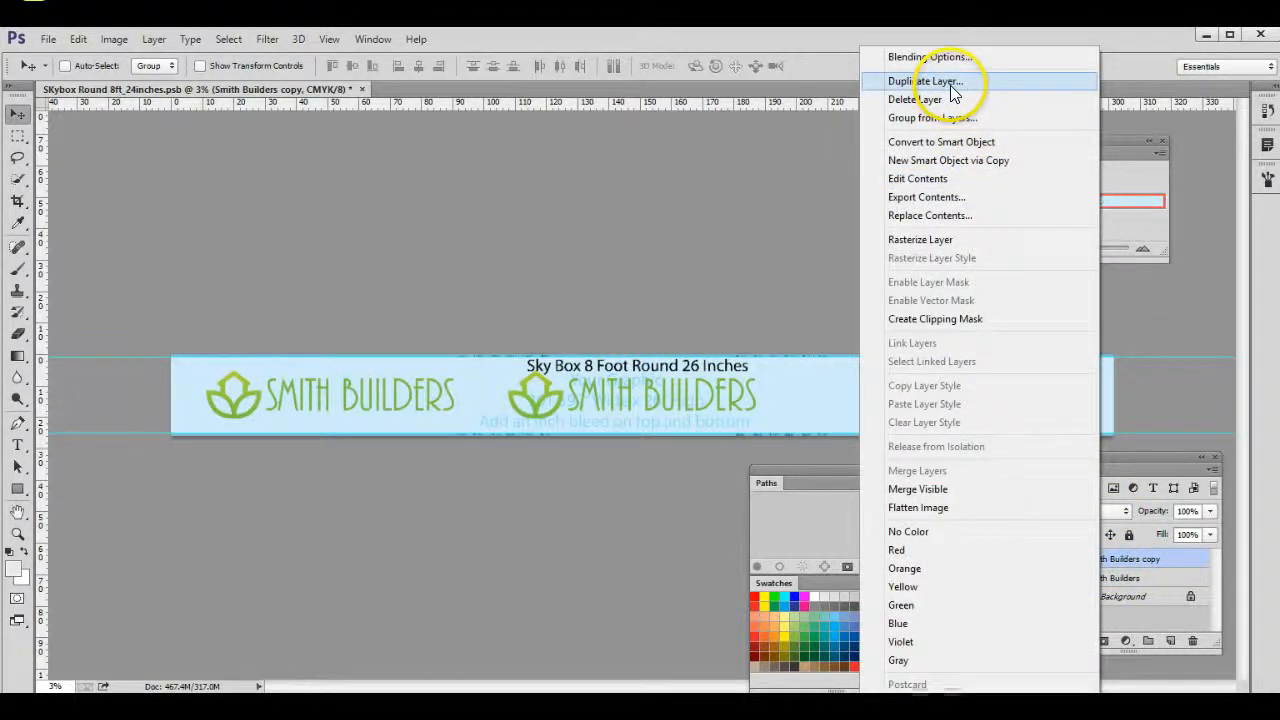
{"action": "left_click", "coordinate": [945, 82]}
{"action": "left_click", "coordinate": [796, 239]}
{"action": "left_click_drag", "start_coordinate": [680, 380], "coordinate": [995, 392]}
{"action": "left_click_drag", "start_coordinate": [975, 391], "coordinate": [968, 391]}
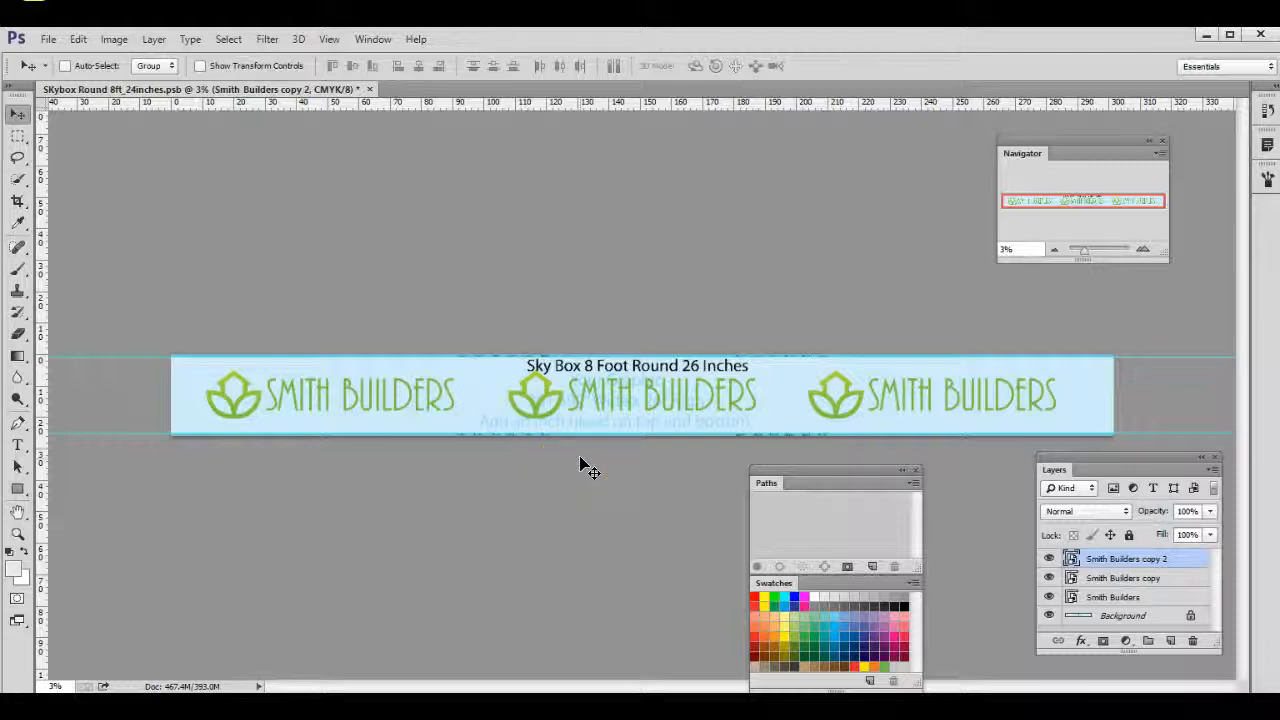
- Inspect the edge sharpness of the middle and left logos at up to 66.67% magnification
{"action": "key", "text": "ctrl+plus"}
{"action": "key", "text": "ctrl+plus"}
{"action": "key", "text": "ctrl+plus"}
{"action": "key", "text": "ctrl+plus"}
{"action": "key", "text": "ctrl+plus"}
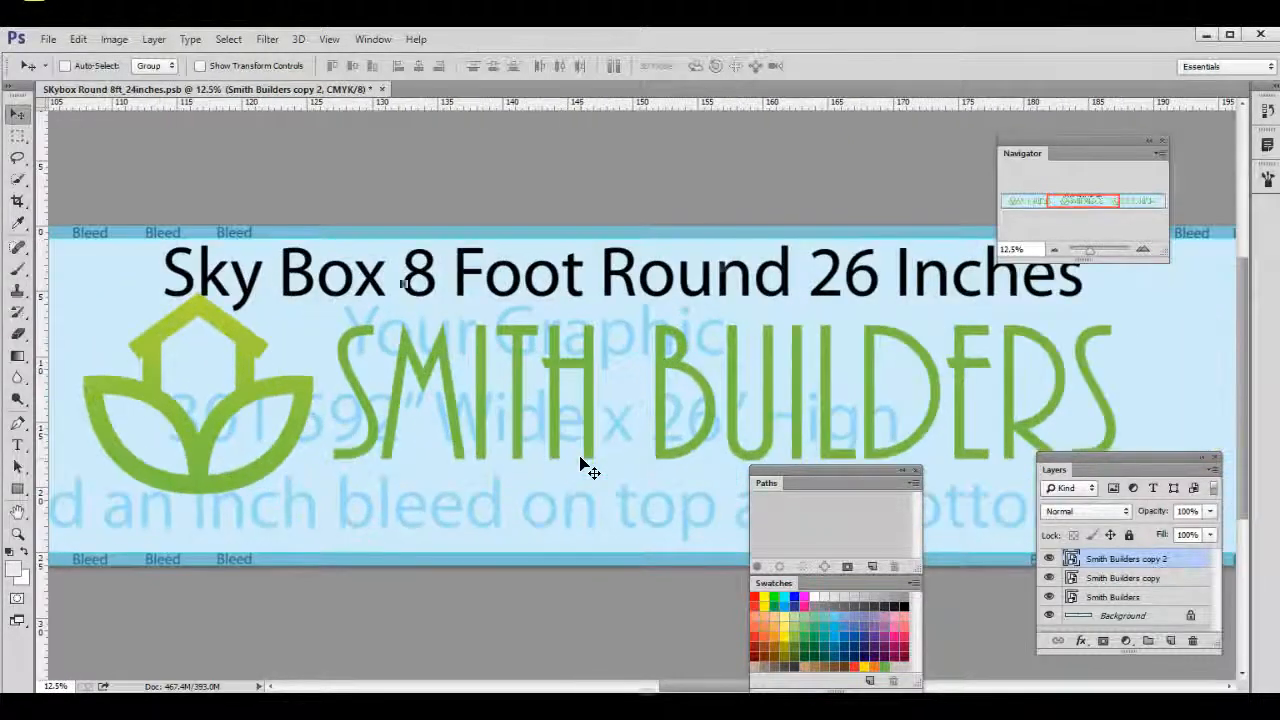
{"action": "key", "text": "ctrl+plus"}
{"action": "key", "text": "ctrl+plus"}
{"action": "key", "text": "ctrl+plus"}
{"action": "key", "text": "ctrl+plus"}
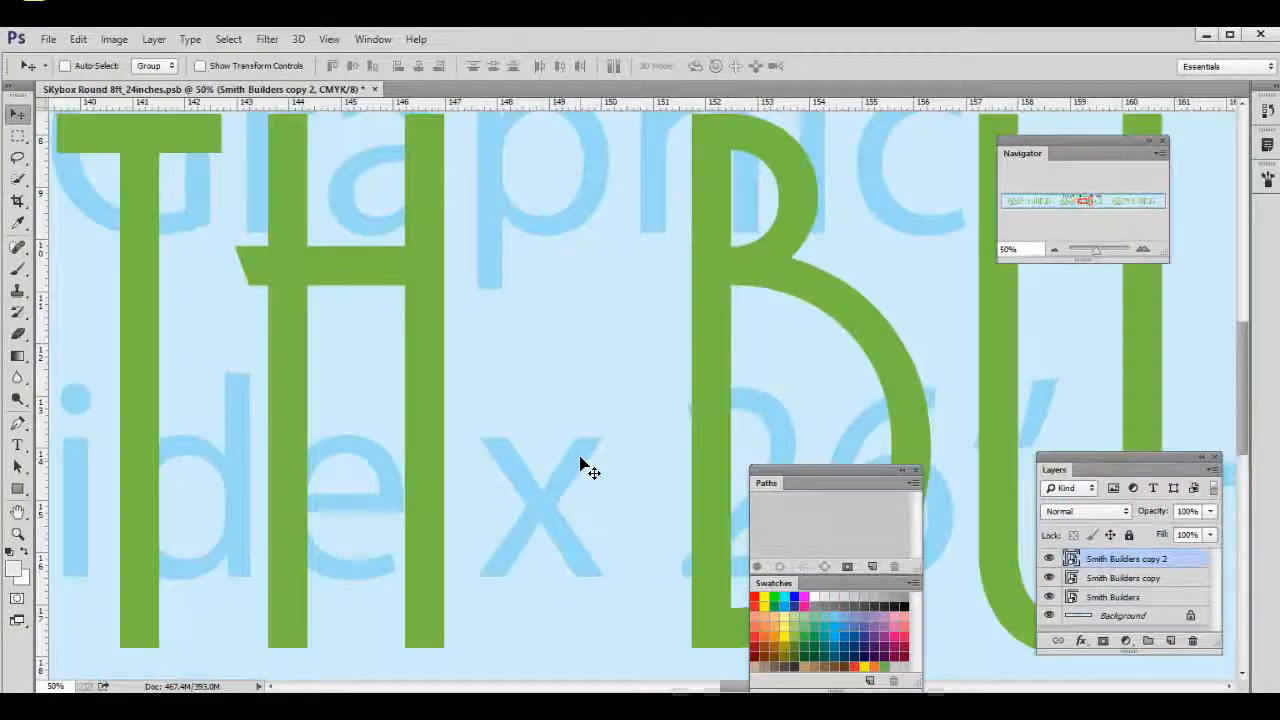
{"action": "key", "text": "ctrl+plus"}
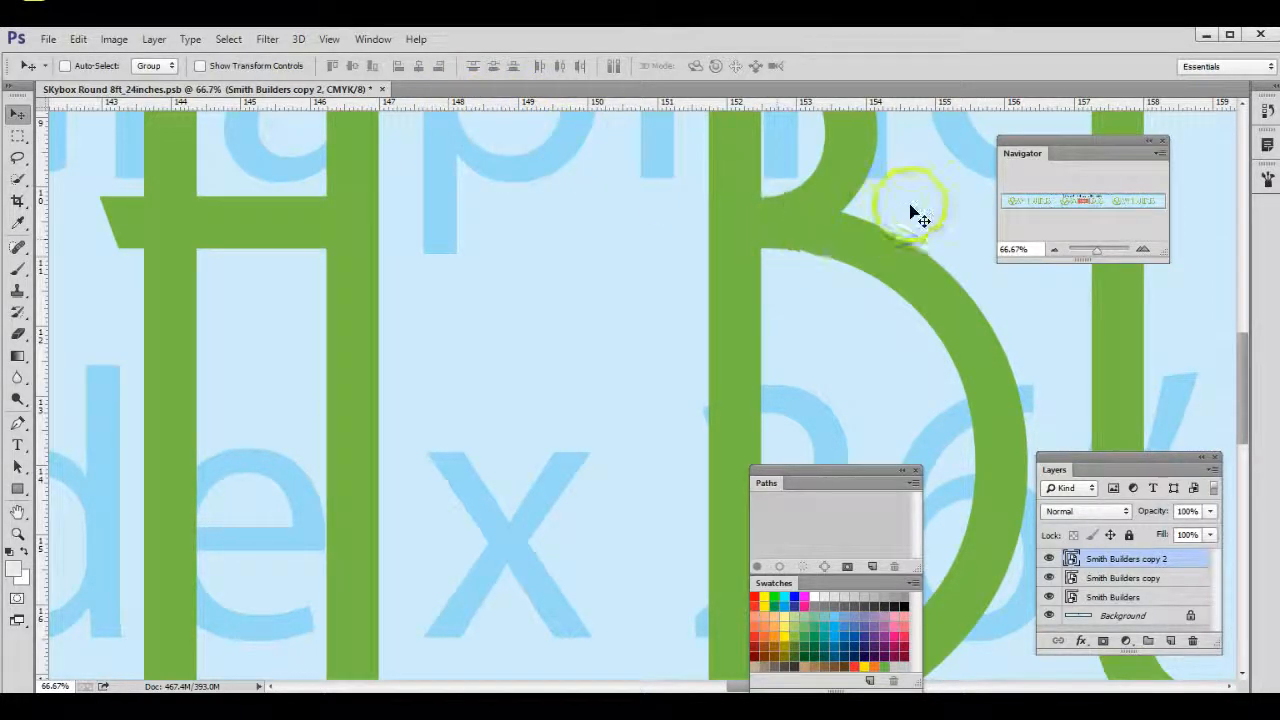
{"action": "left_click_drag", "start_coordinate": [1080, 200], "coordinate": [1024, 202]}
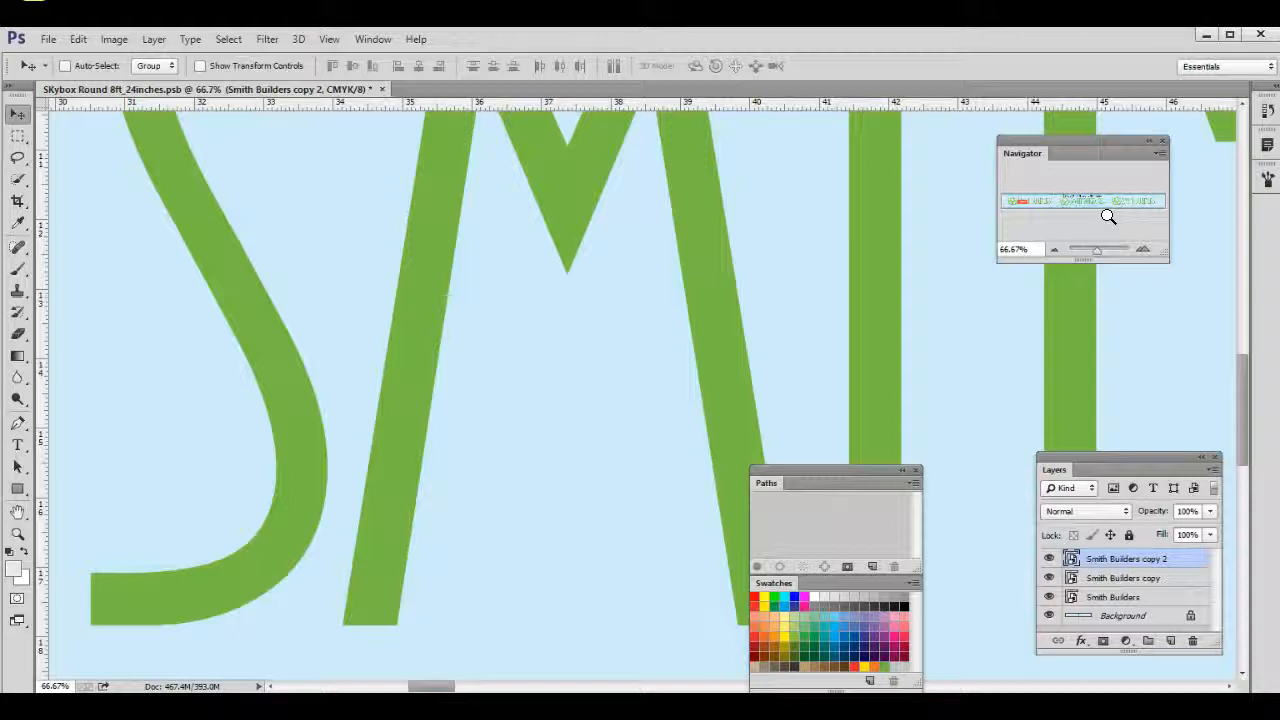
{"action": "key", "text": "ctrl+minus"}
{"action": "key", "text": "ctrl+minus"}
{"action": "key", "text": "ctrl+minus"}
{"action": "key", "text": "ctrl+minus"}
{"action": "key", "text": "ctrl+minus"}
{"action": "key", "text": "ctrl+minus"}
{"action": "key", "text": "ctrl+minus"}
{"action": "key", "text": "ctrl+minus"}
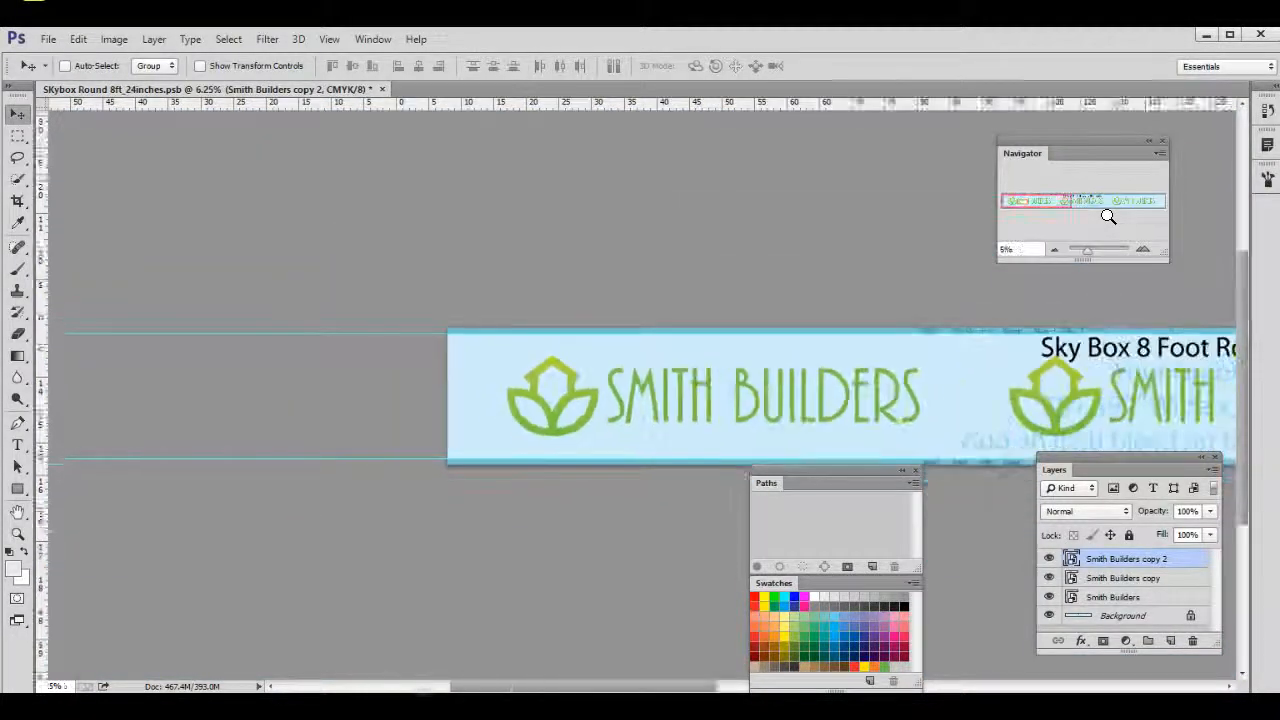
{"action": "key", "text": "ctrl+minus"}
{"action": "key", "text": "ctrl+minus"}
{"action": "key", "text": "ctrl+minus"}
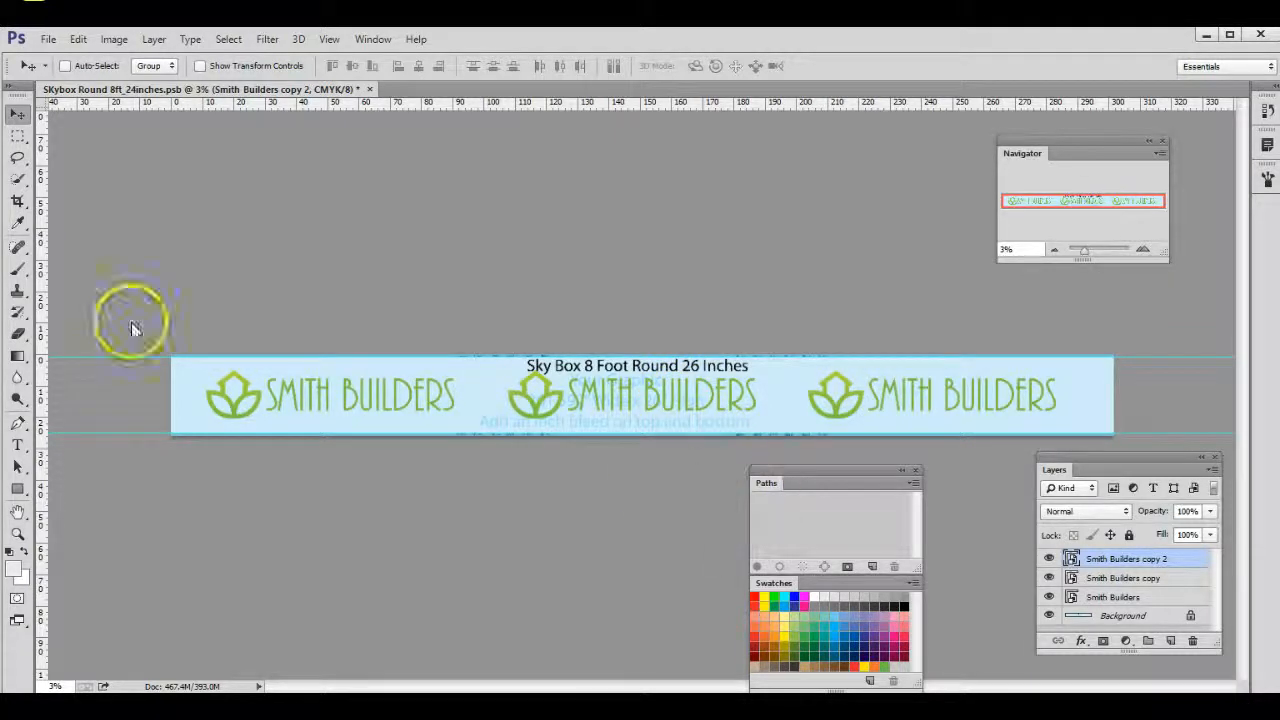
{"action": "left_click", "coordinate": [48, 39]}
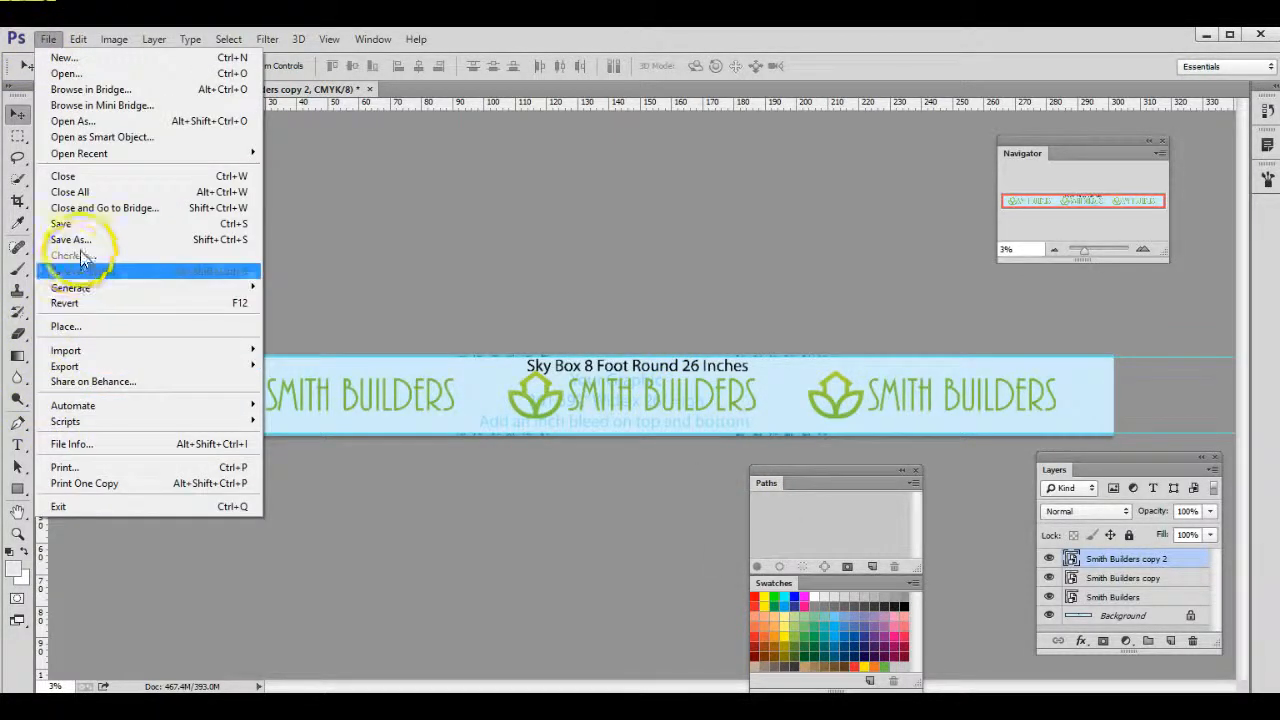
{"action": "left_click", "coordinate": [785, 292]}
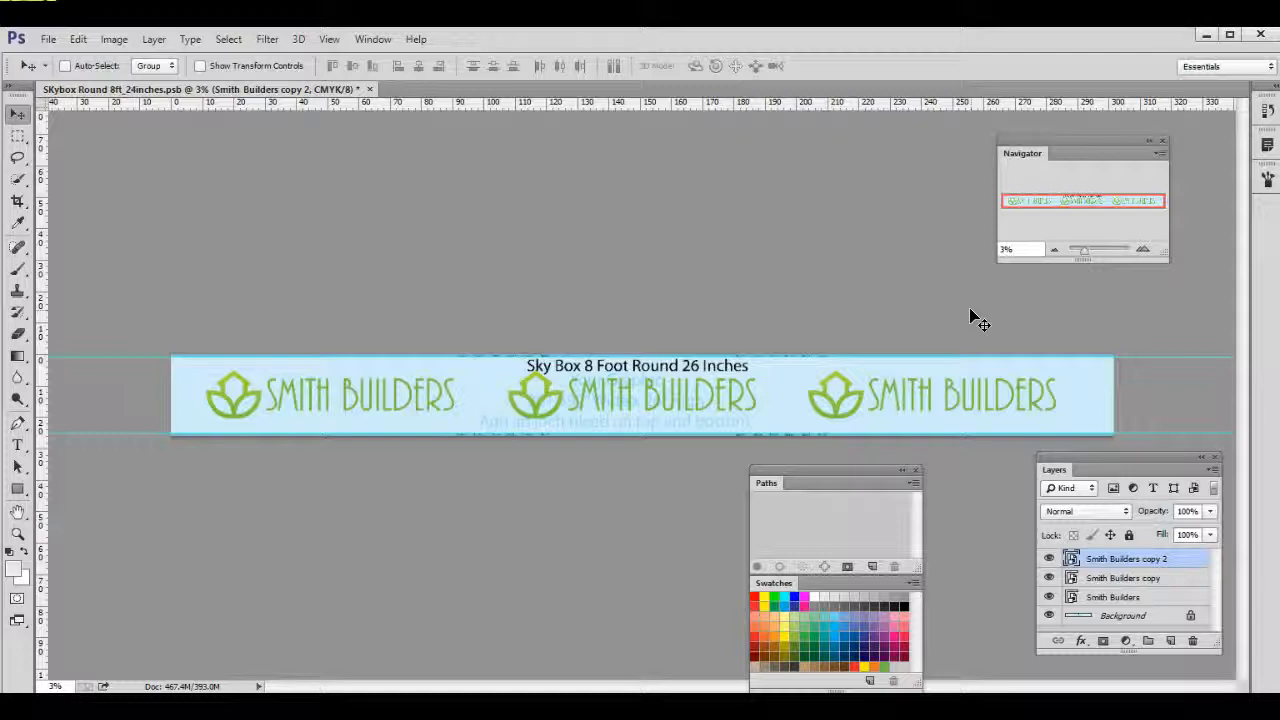
- Examine the template text and the bleed strip along the banner's upper edge at 33.33% magnification
{"action": "key", "text": "ctrl+plus"}
{"action": "key", "text": "ctrl+plus"}
{"action": "key", "text": "ctrl+plus"}
{"action": "key", "text": "ctrl+plus"}
{"action": "key", "text": "ctrl+plus"}
{"action": "key", "text": "ctrl+plus"}
{"action": "key", "text": "ctrl+plus"}
{"action": "key", "text": "ctrl+plus"}
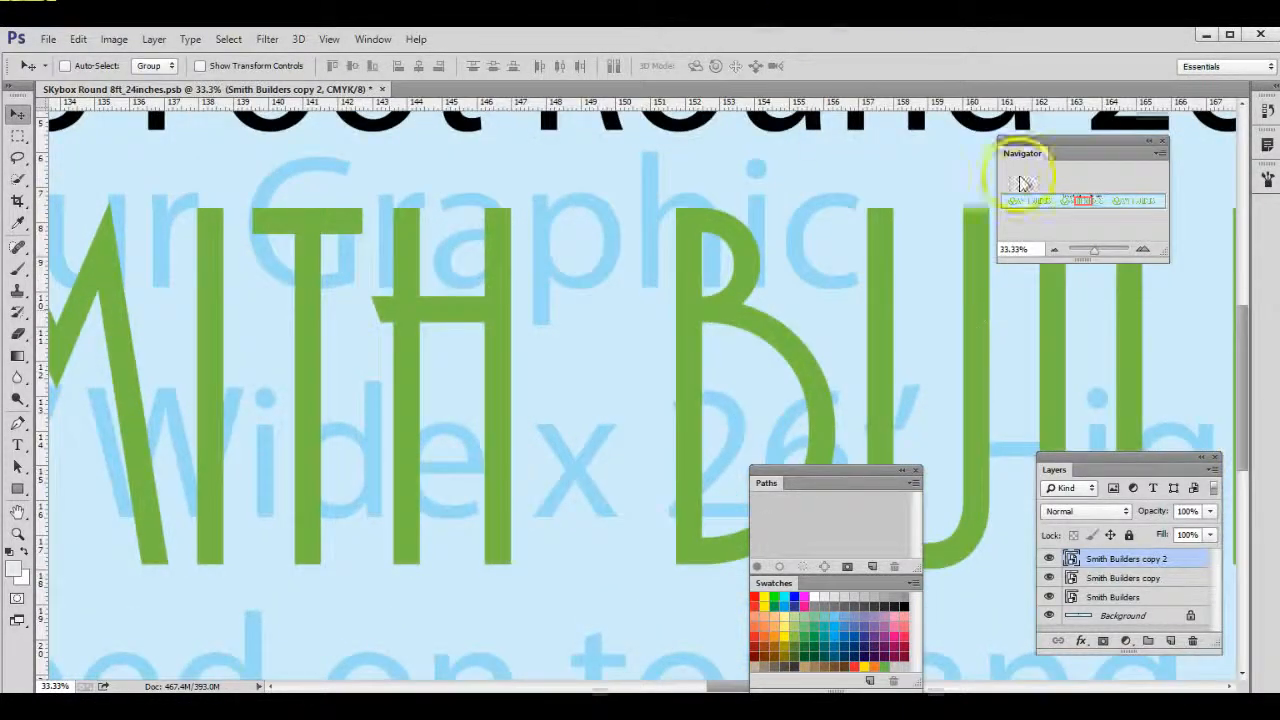
{"action": "left_click_drag", "start_coordinate": [1089, 203], "coordinate": [1077, 201]}
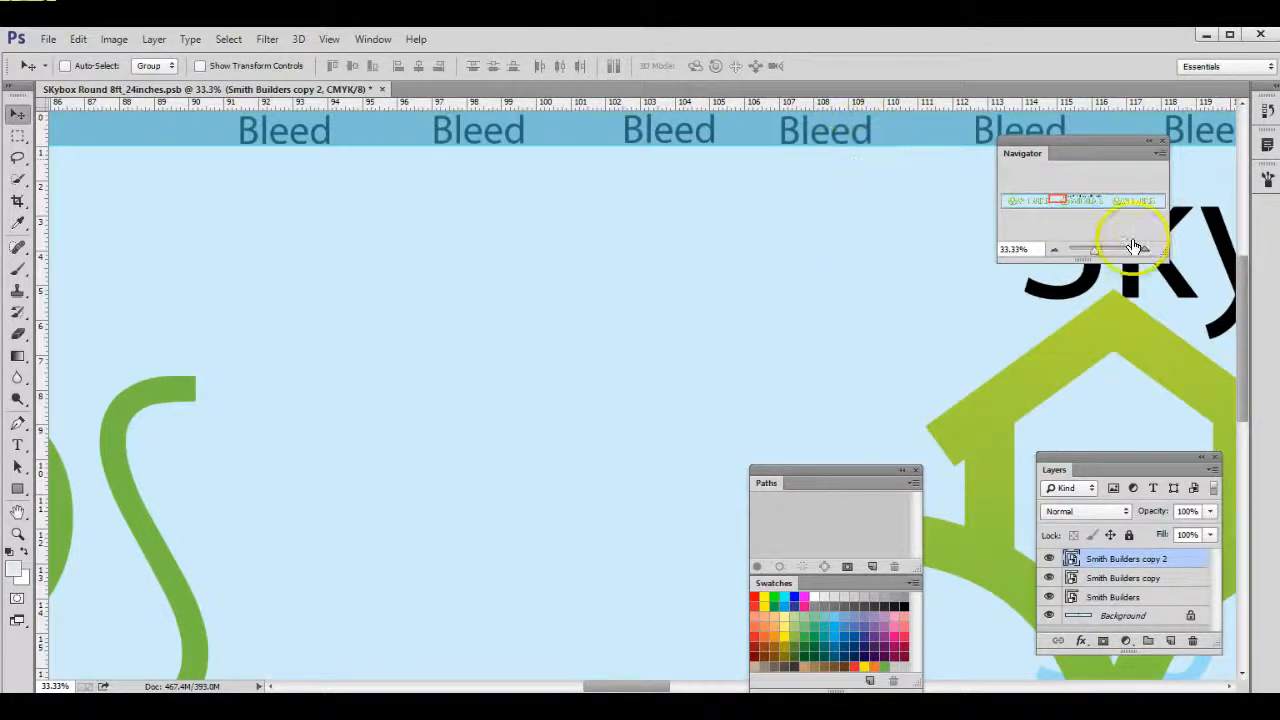
{"action": "key", "text": "ctrl+minus"}
{"action": "key", "text": "ctrl+minus"}
{"action": "key", "text": "ctrl+minus"}
{"action": "key", "text": "ctrl+minus"}
{"action": "key", "text": "ctrl+minus"}
{"action": "key", "text": "ctrl+minus"}
{"action": "key", "text": "ctrl+minus"}
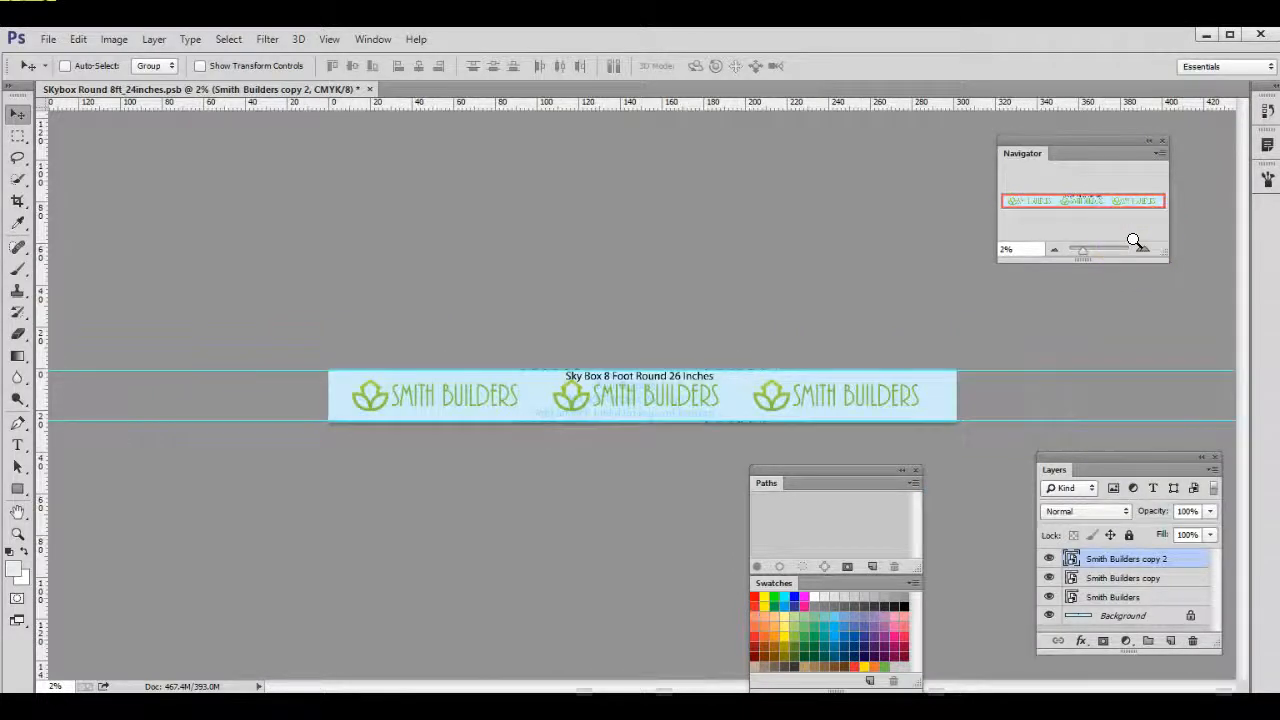
- Delete the template's Background layer and flatten the three remaining logo layers into a single image
{"action": "left_click", "coordinate": [1172, 617]}
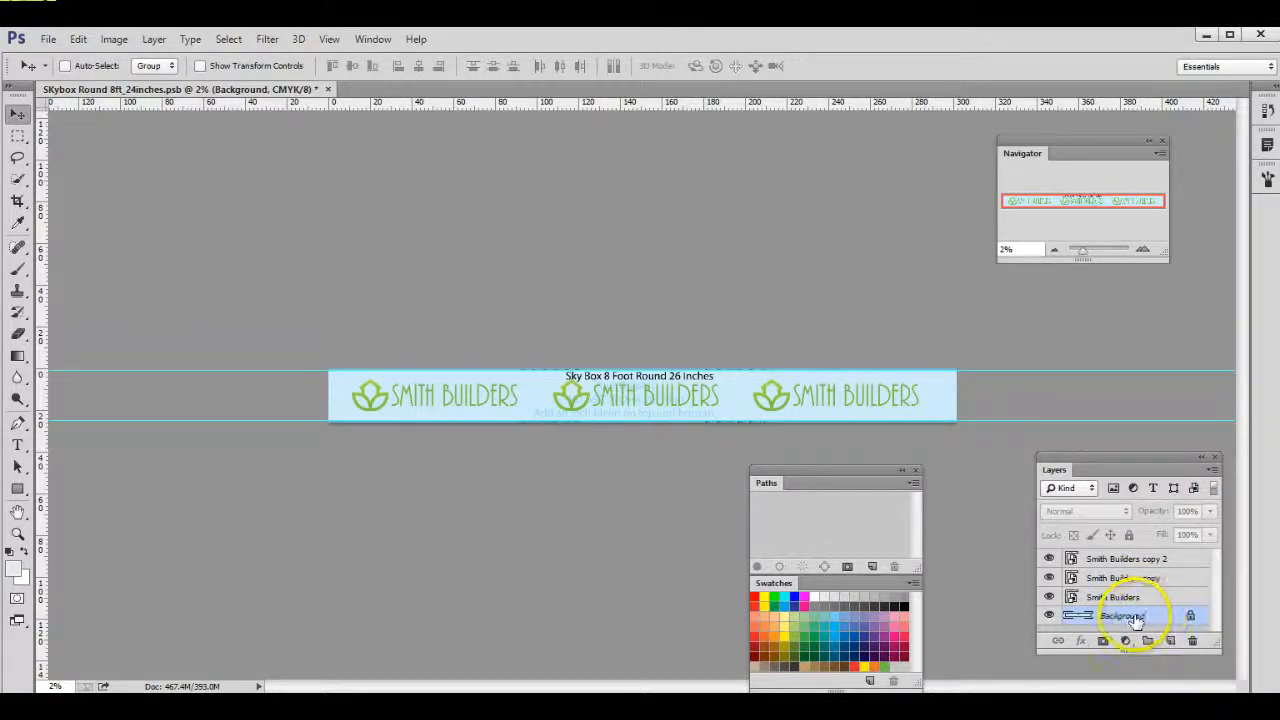
{"action": "left_click_drag", "start_coordinate": [1136, 621], "coordinate": [1191, 640]}
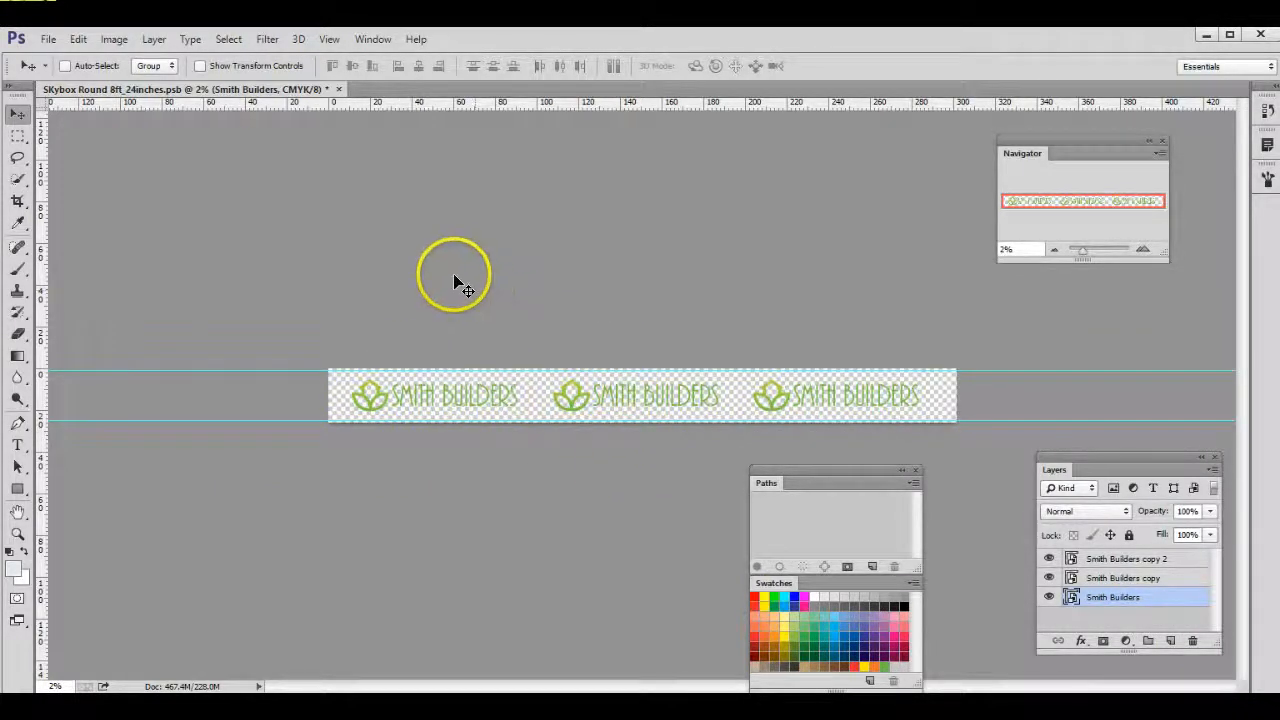
{"action": "left_click", "coordinate": [153, 45]}
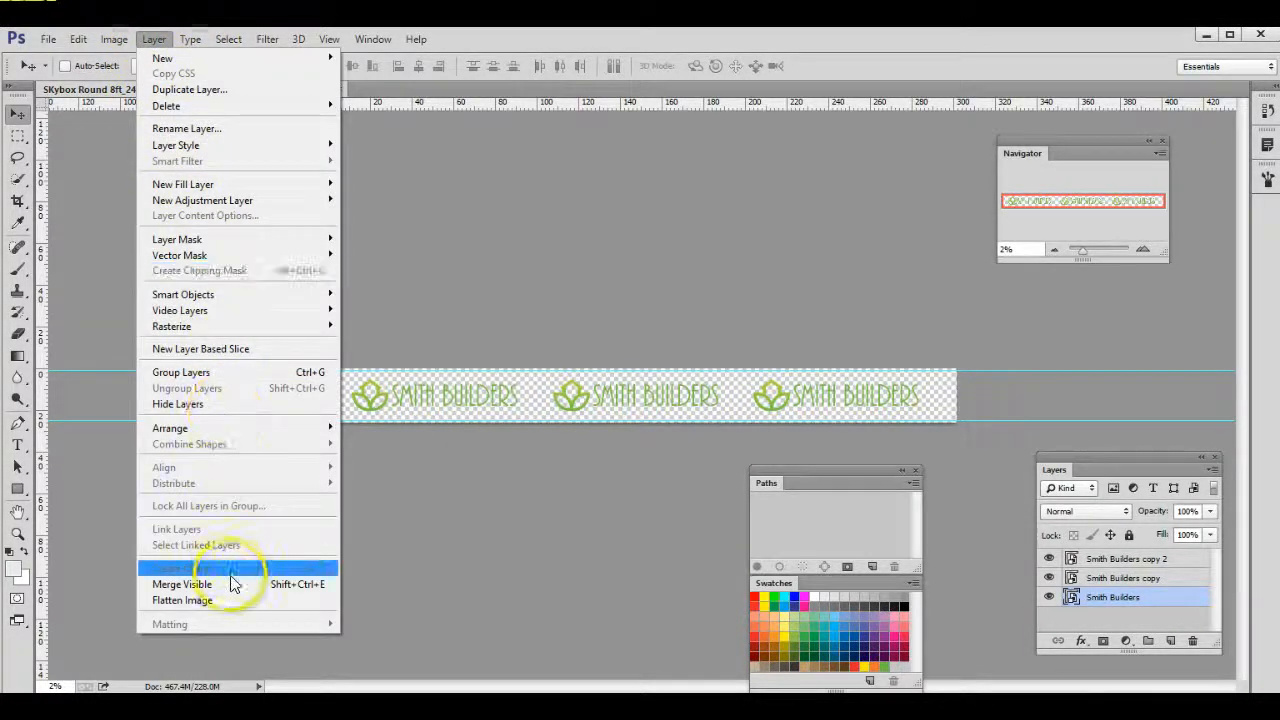
{"action": "left_click", "coordinate": [230, 600]}
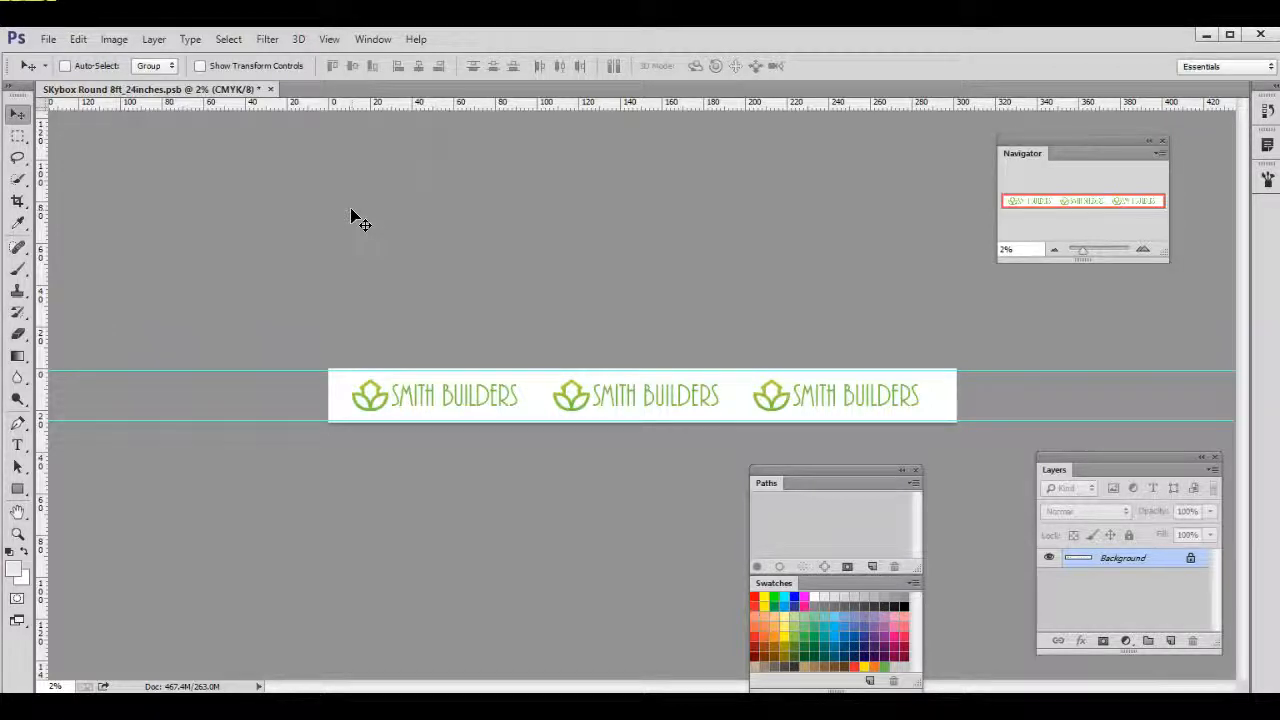
- Review the Save As settings and available file formats, including Large Document Format (*.PSB), and leave without saving
{"action": "left_click", "coordinate": [44, 41]}
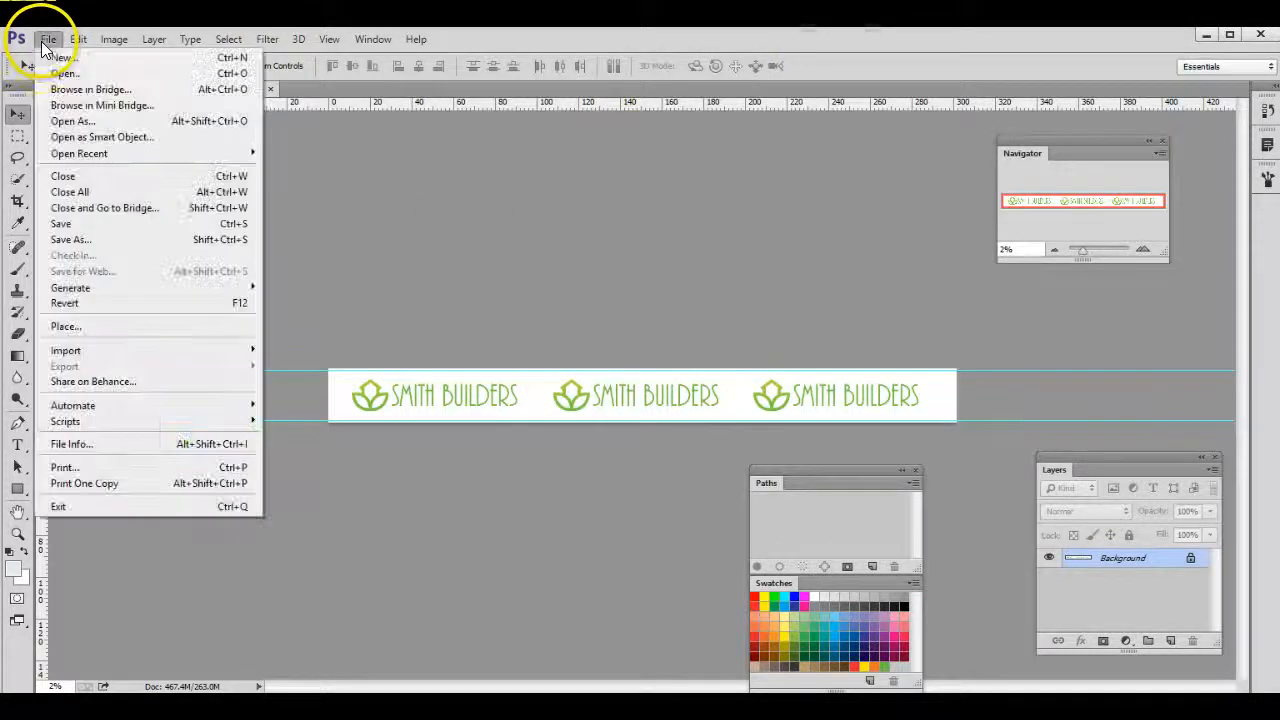
{"action": "left_click", "coordinate": [105, 241]}
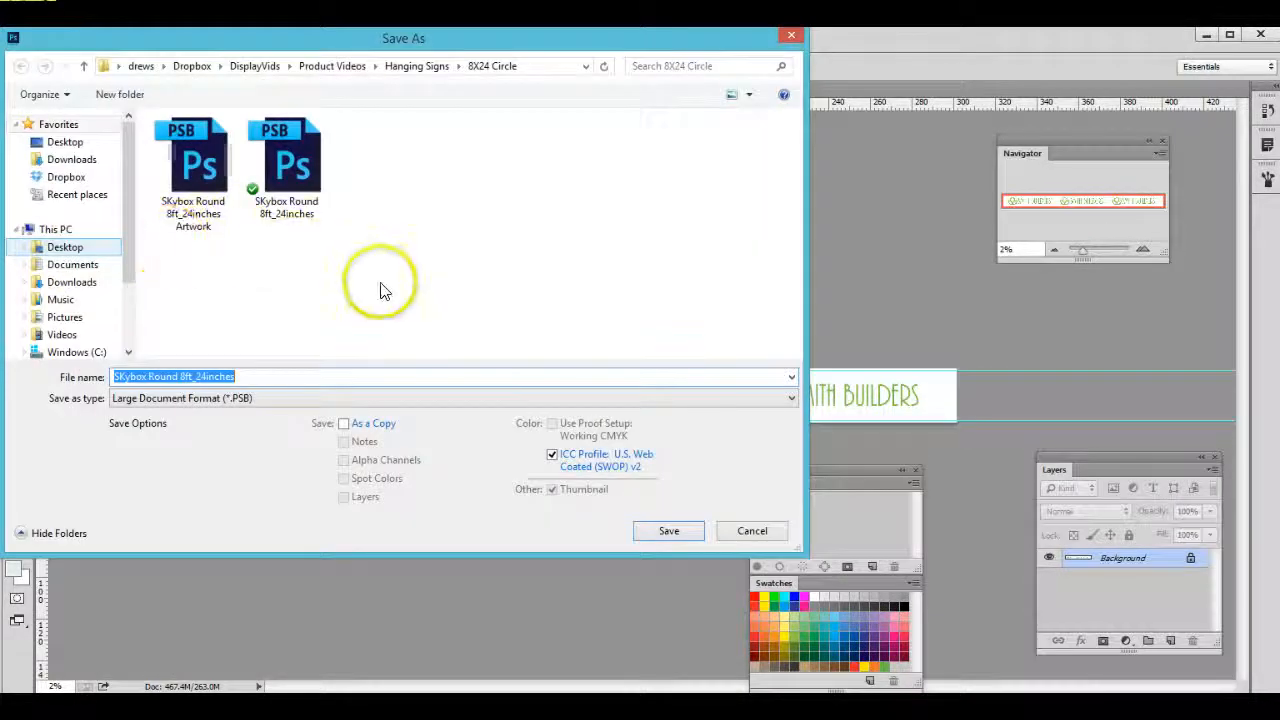
{"action": "left_click", "coordinate": [475, 397]}
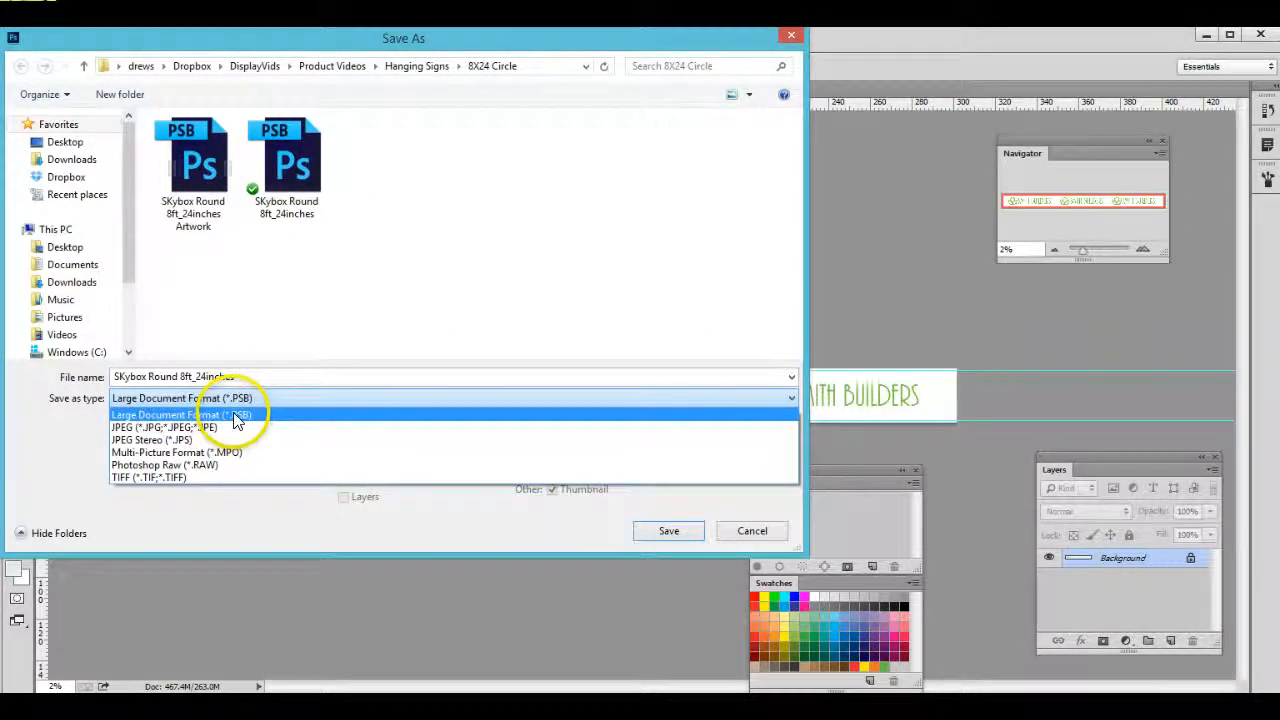
{"action": "left_click", "coordinate": [650, 528]}
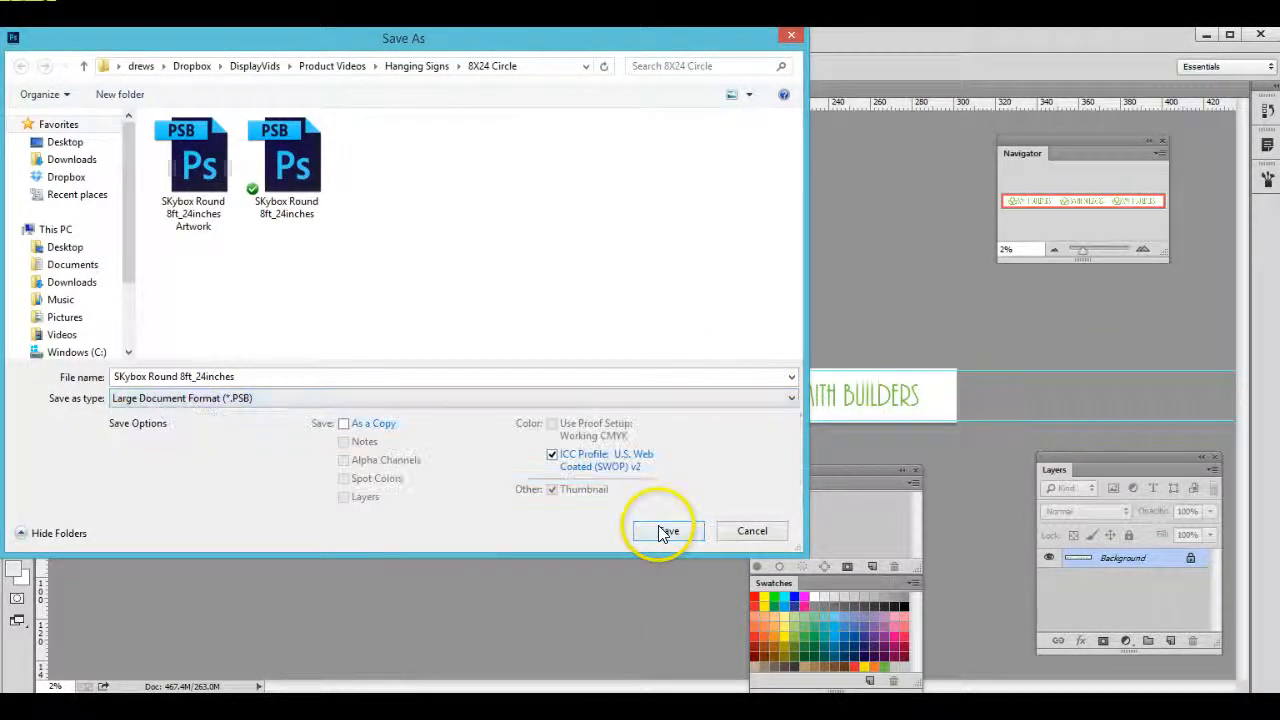
{"action": "left_click", "coordinate": [789, 35]}
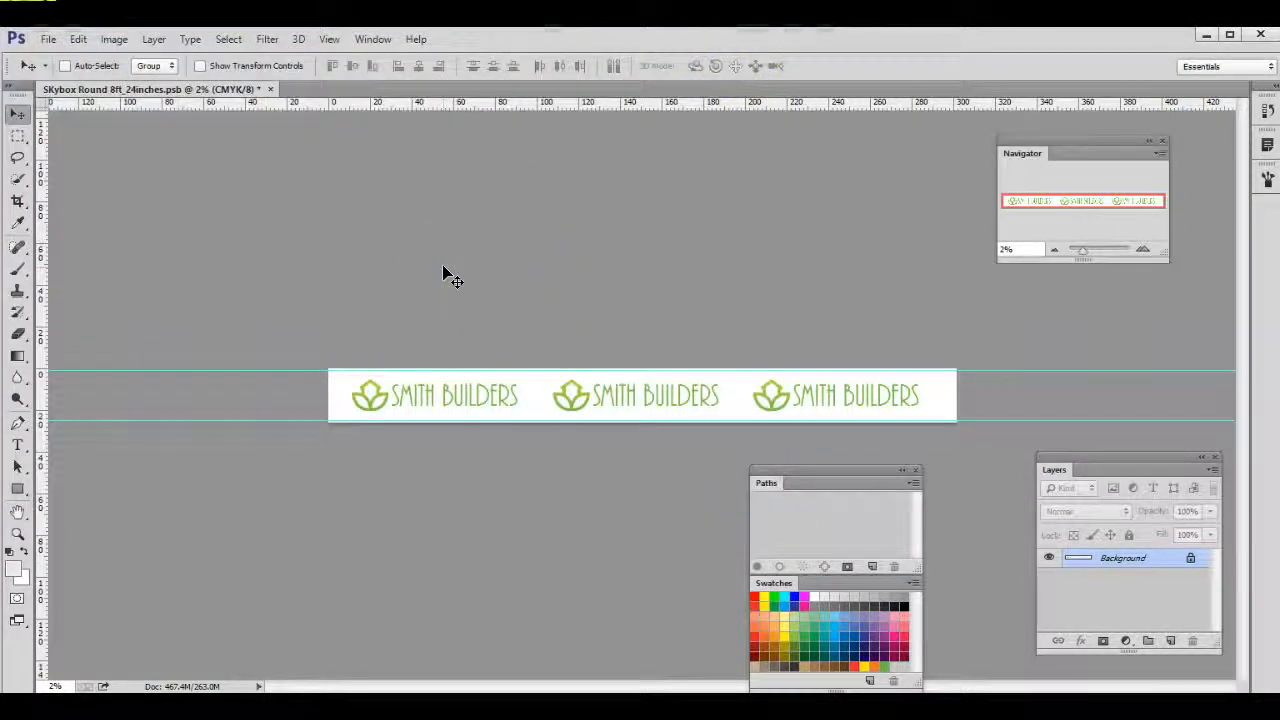